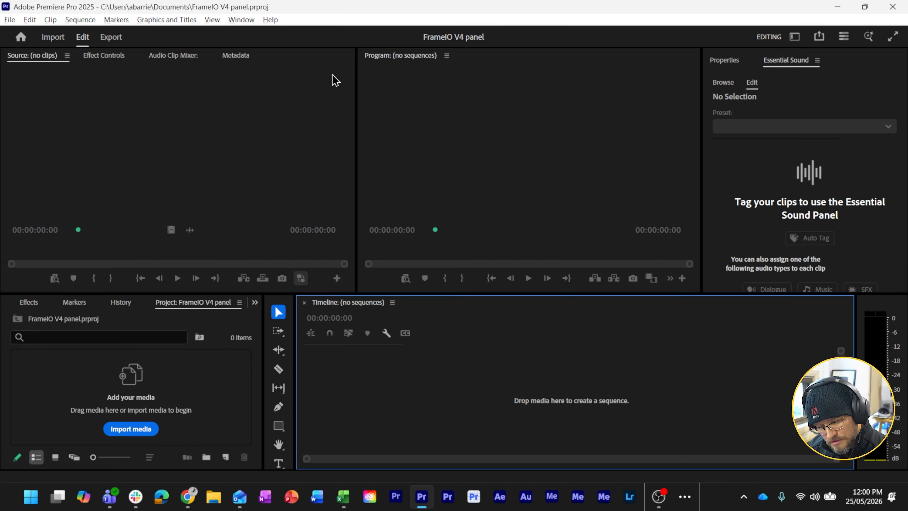
# - Open the Adobe Exchange plugin listings for Premiere from the installed extensions area
pyautogui.click(249, 21)
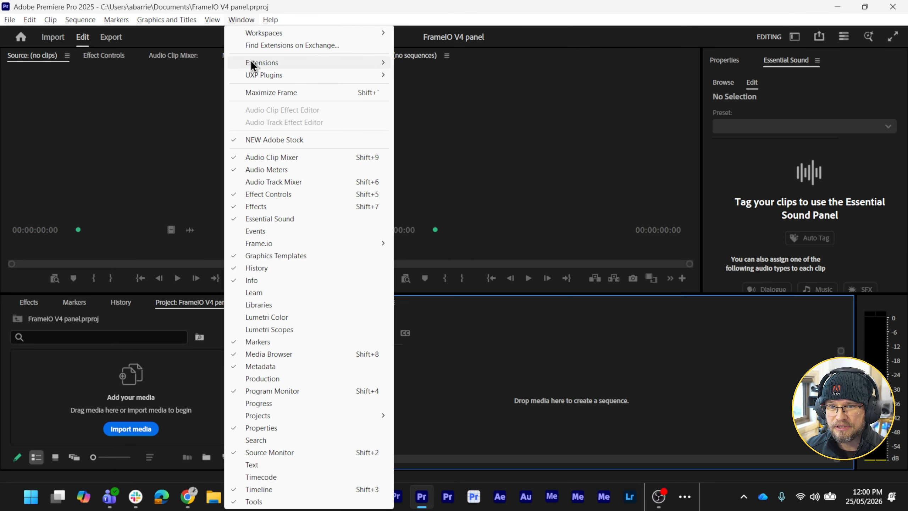
pyautogui.moveTo(252, 62)
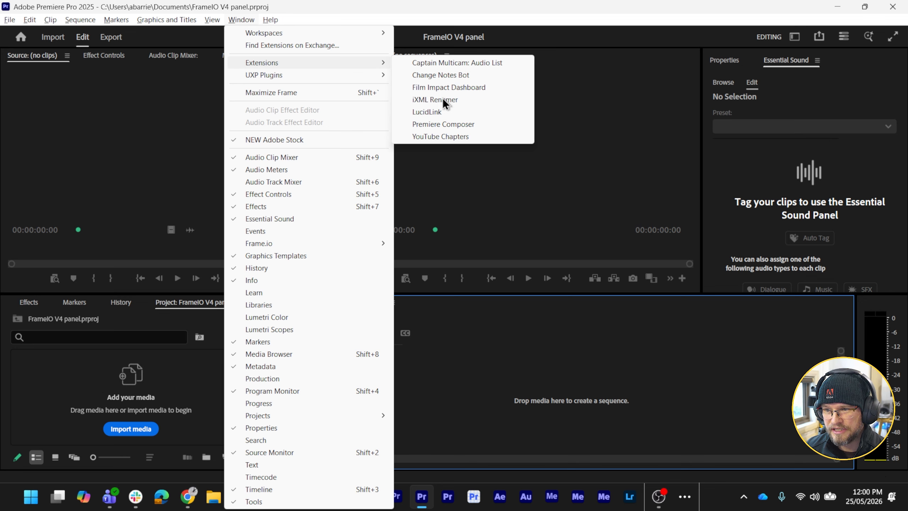
pyautogui.click(308, 47)
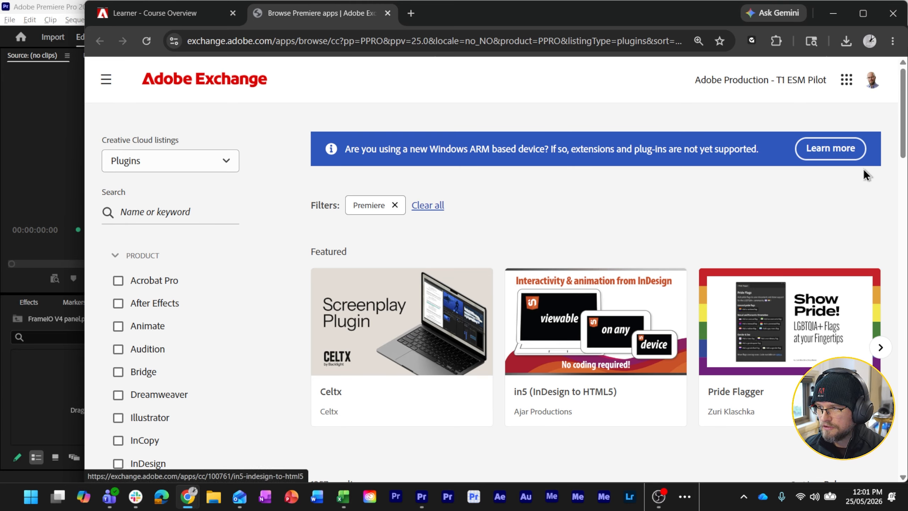
# - Search the Premiere plugin listings for "frame" and locate the Frame.io V4 Comments plugin
pyautogui.click(195, 215)
pyautogui.write('frame')
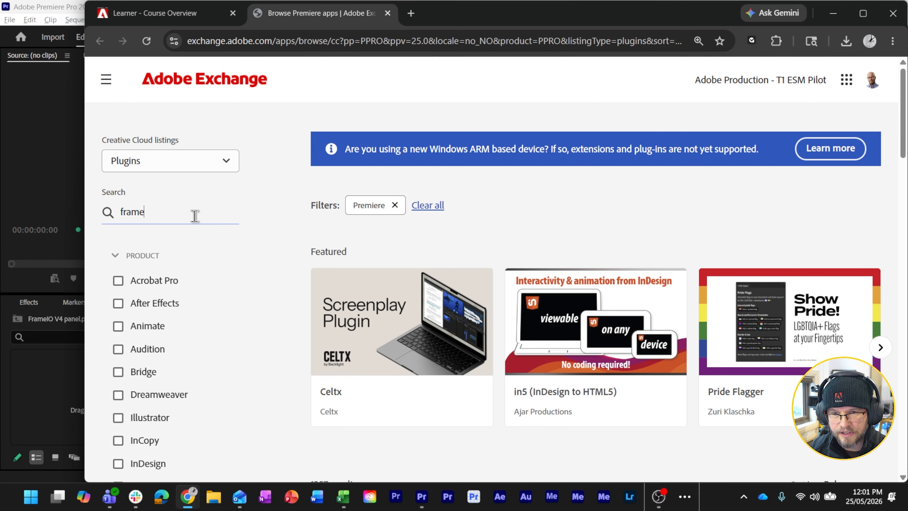
pyautogui.press('Return')
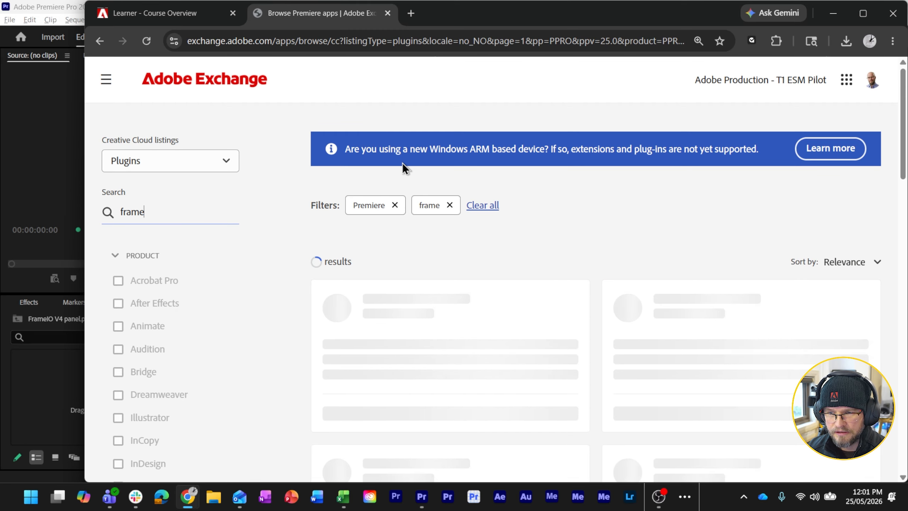
pyautogui.scroll(-5, 592, 267)
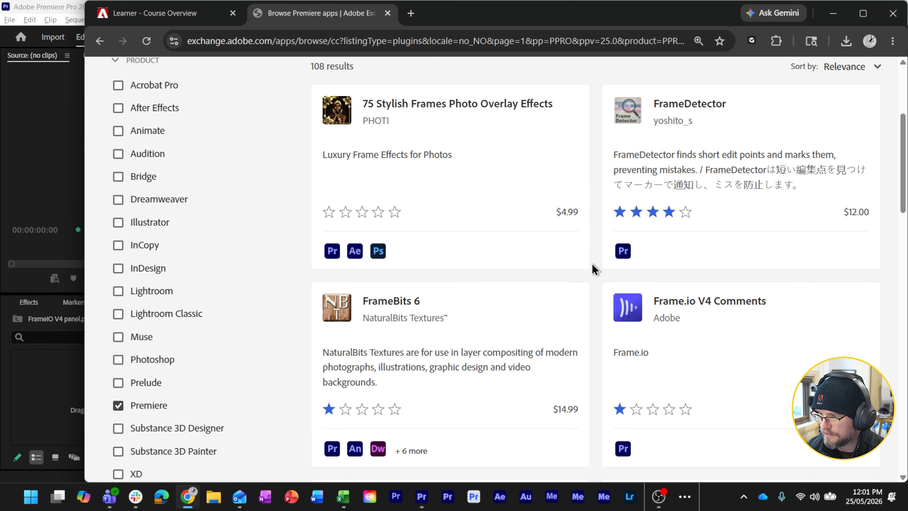
pyautogui.scroll(-2, 692, 371)
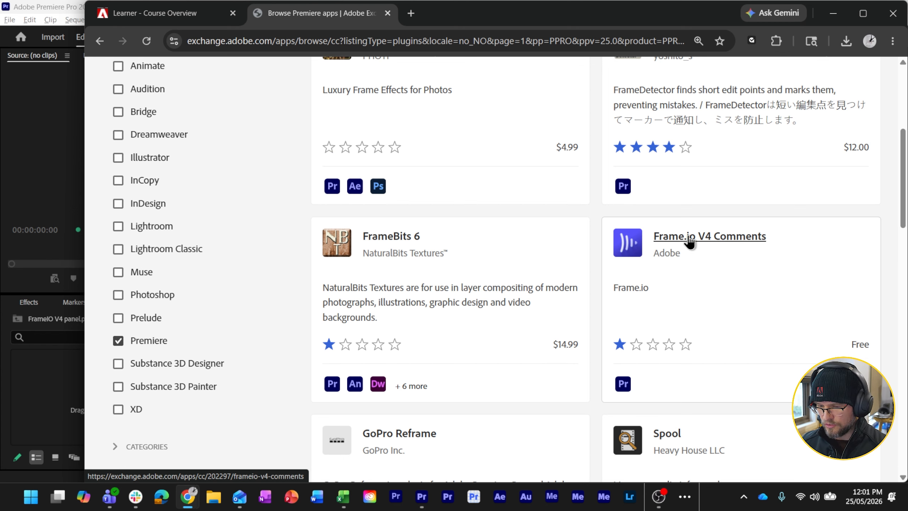
# - Switch to Creative Cloud Desktop, skip the marketplace tour and open the page for managing plugins
pyautogui.click(371, 498)
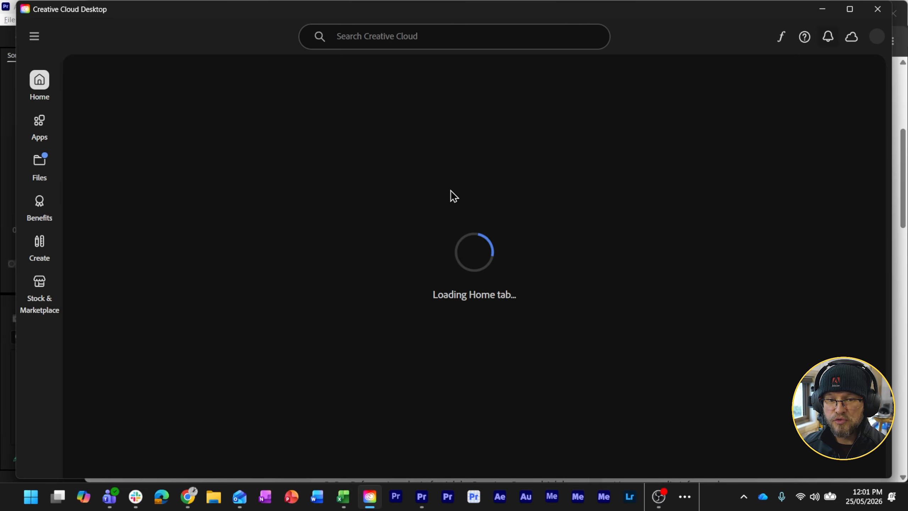
pyautogui.click(41, 285)
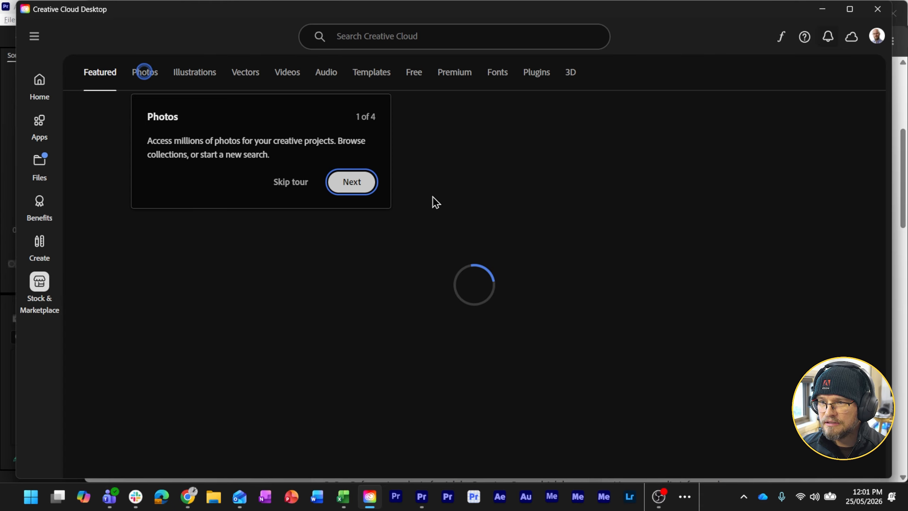
pyautogui.click(530, 75)
pyautogui.click(290, 181)
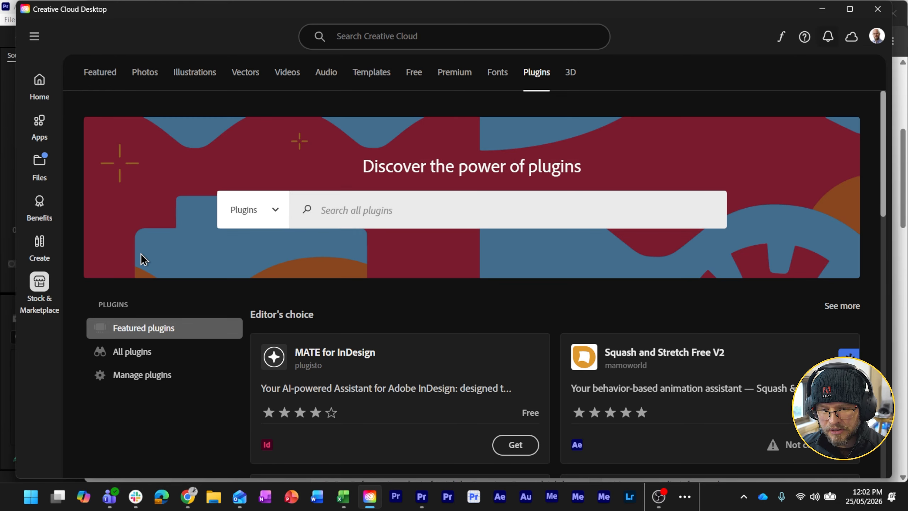
pyautogui.scroll(-3, 146, 374)
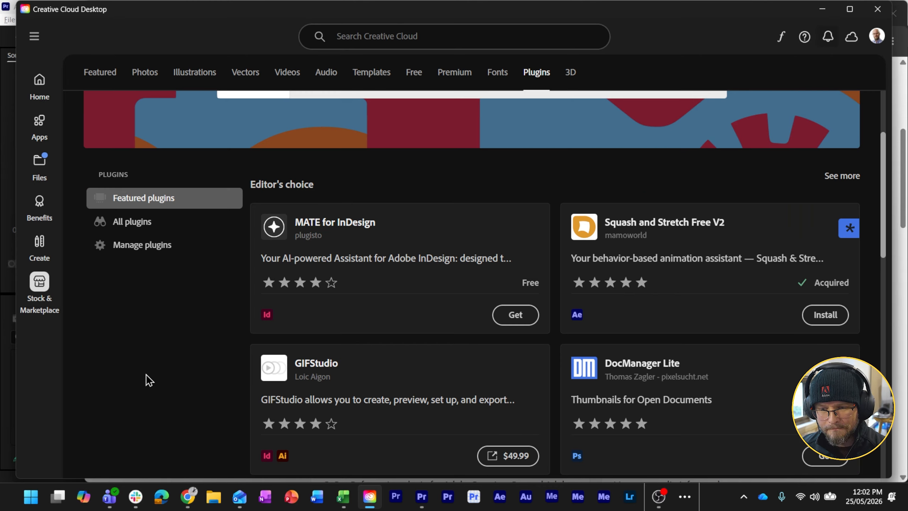
pyautogui.click(142, 245)
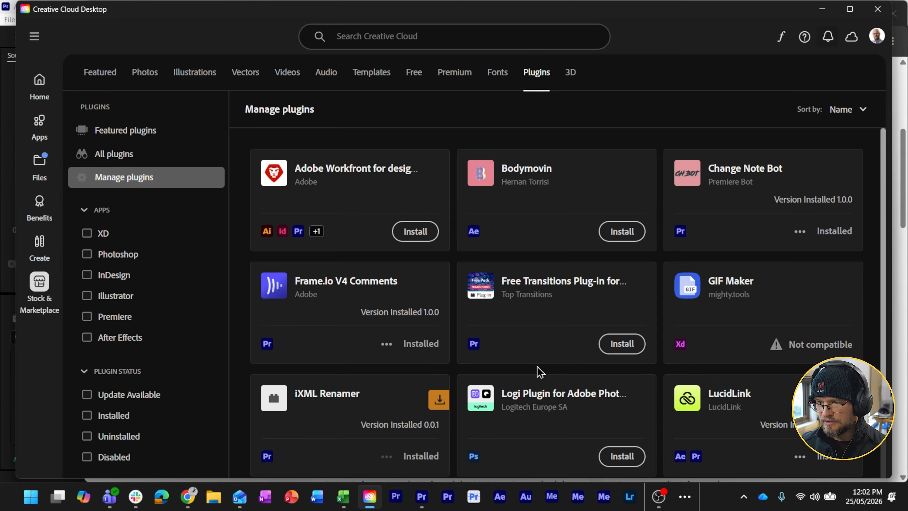
# - Check the management options of the Frame.io V4 Comments plugin without changing it
pyautogui.scroll(-3, 537, 366)
pyautogui.scroll(3, 394, 303)
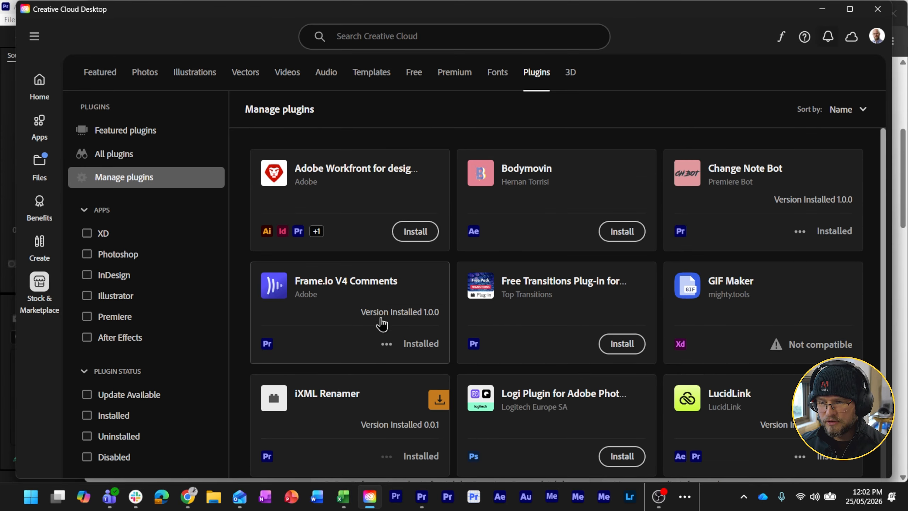
pyautogui.click(386, 344)
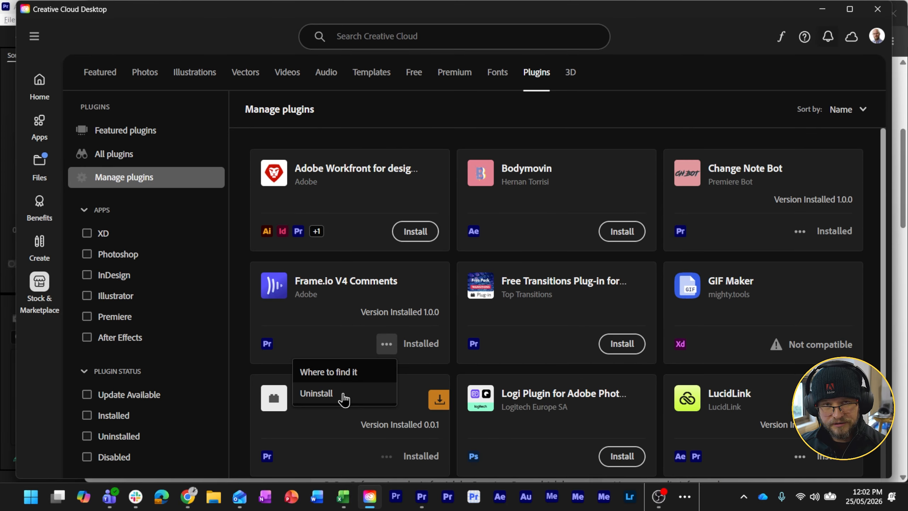
pyautogui.click(569, 113)
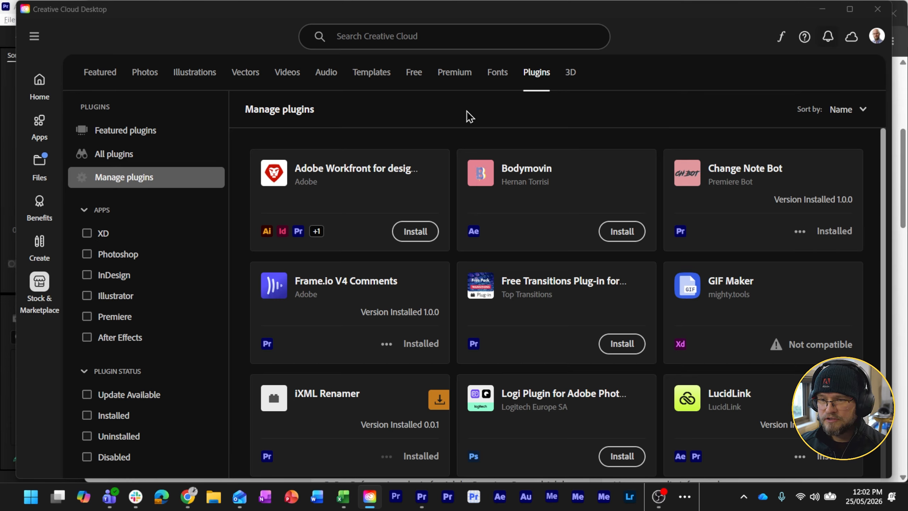
# - Switch back to Premiere Pro and open the Frame.io V4 panel
pyautogui.hotkey('alt', 'Tab')
pyautogui.click(500, 130)
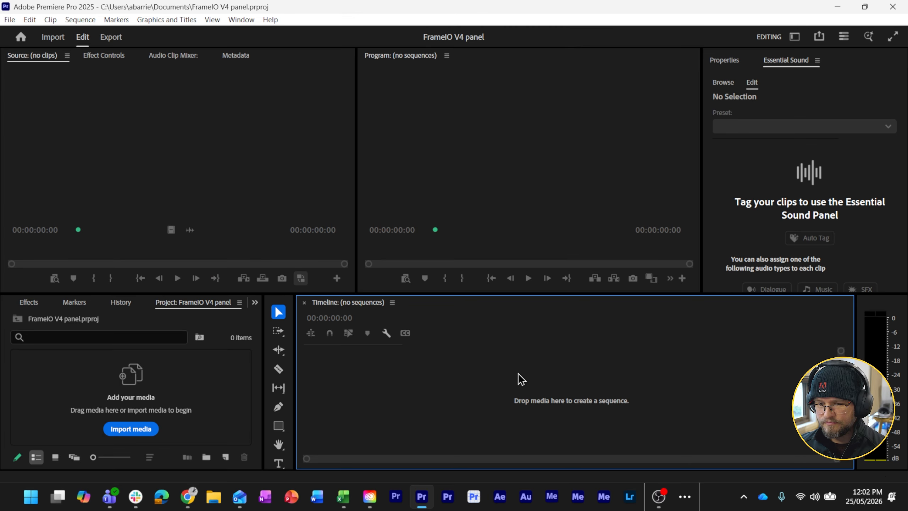
pyautogui.click(256, 169)
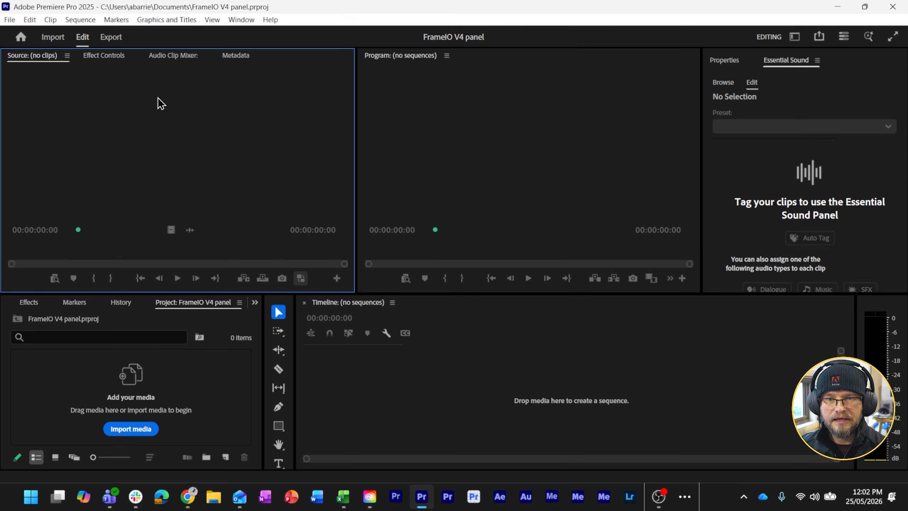
pyautogui.click(239, 18)
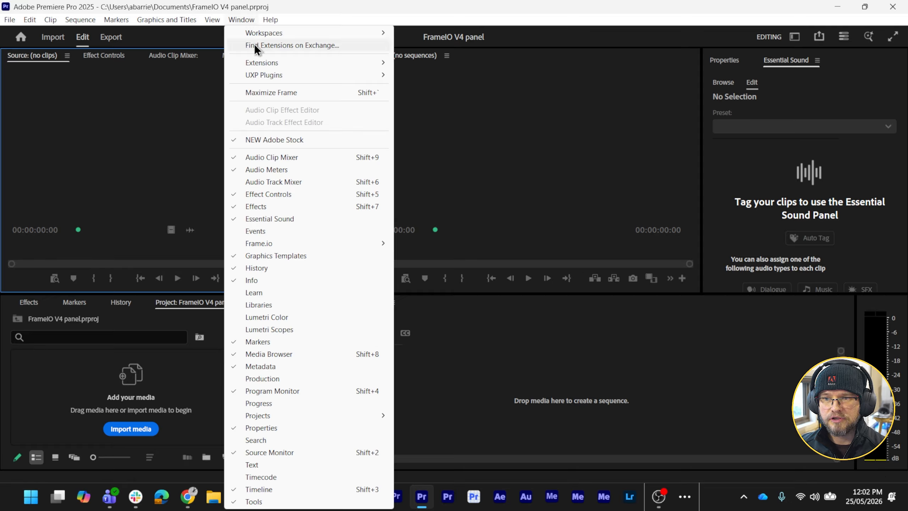
pyautogui.moveTo(282, 245)
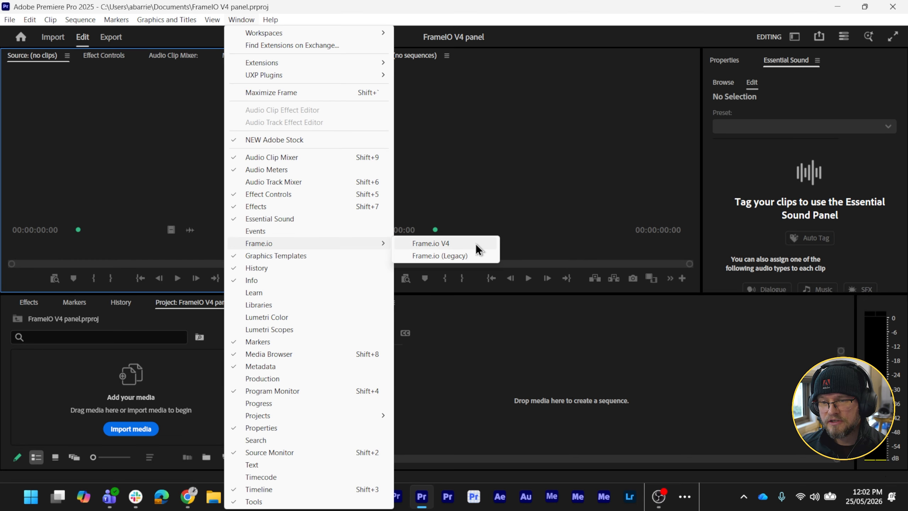
pyautogui.click(475, 243)
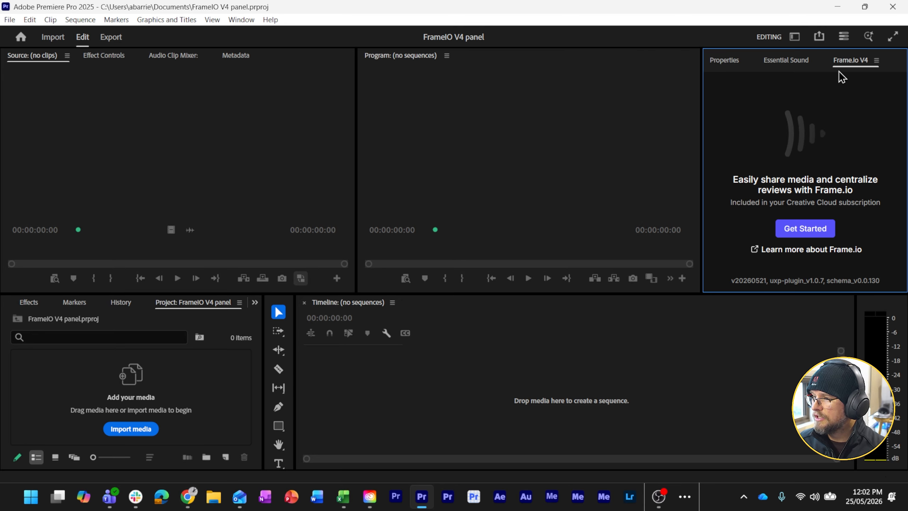
# - Maximize the Frame.io V4 panel, sign in through the browser, return to Premiere Pro 2025 and restore the panel size
pyautogui.doubleClick(844, 62)
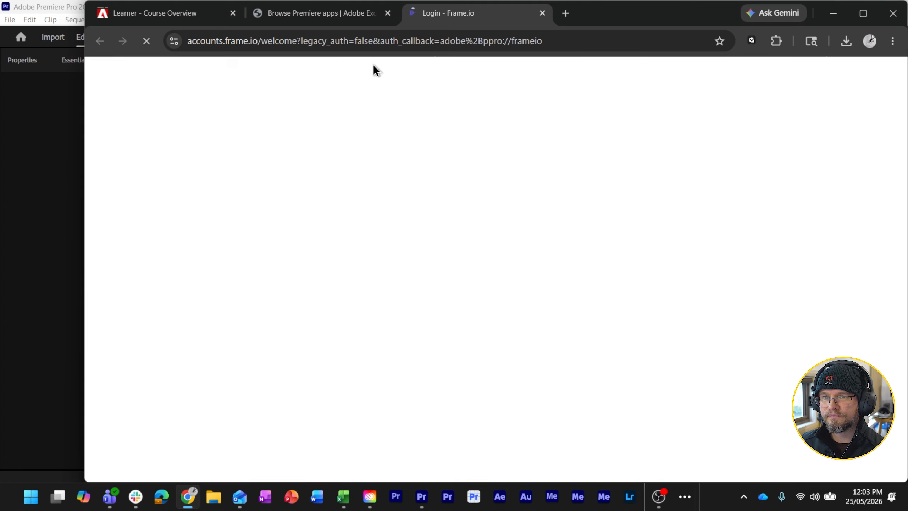
pyautogui.click(612, 348)
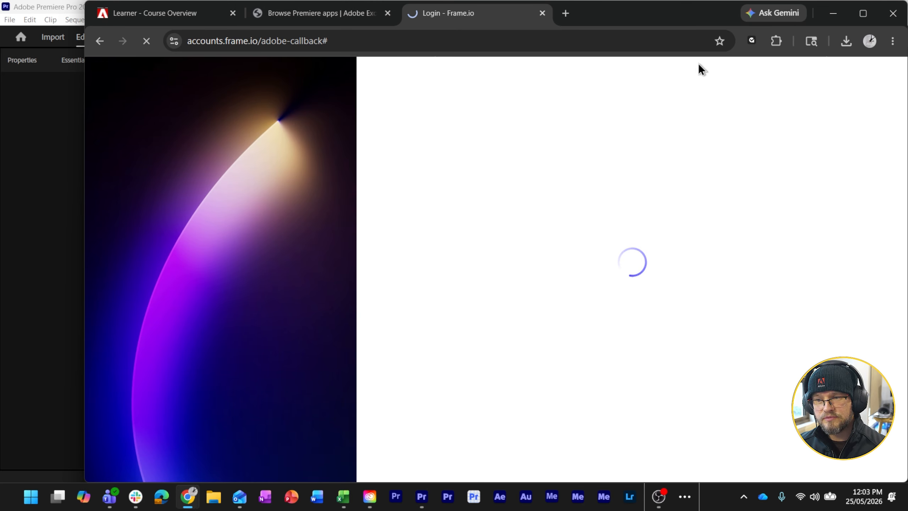
pyautogui.moveTo(686, 22); pyautogui.dragTo(634, 20)
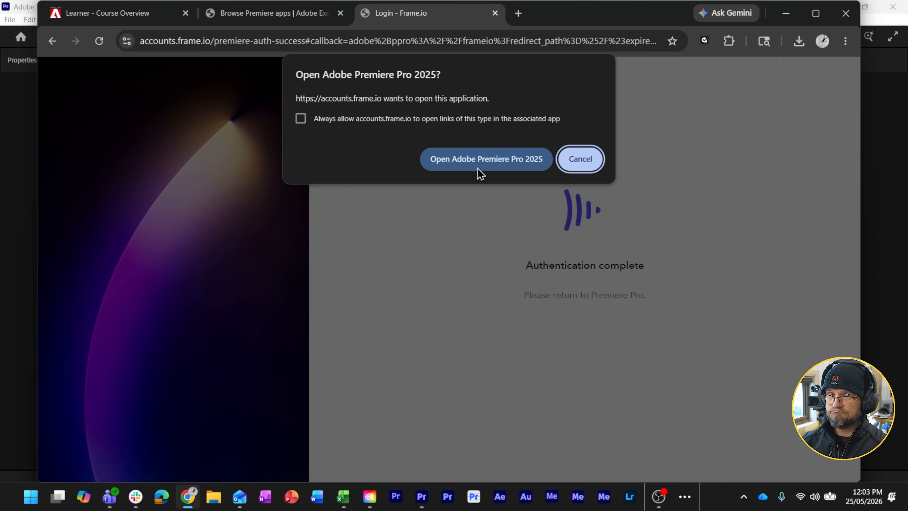
pyautogui.click(498, 160)
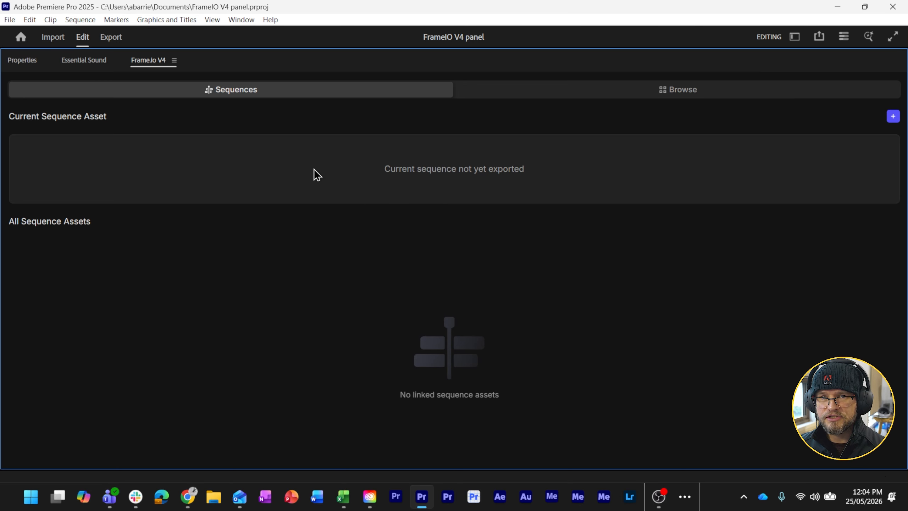
pyautogui.press('`')
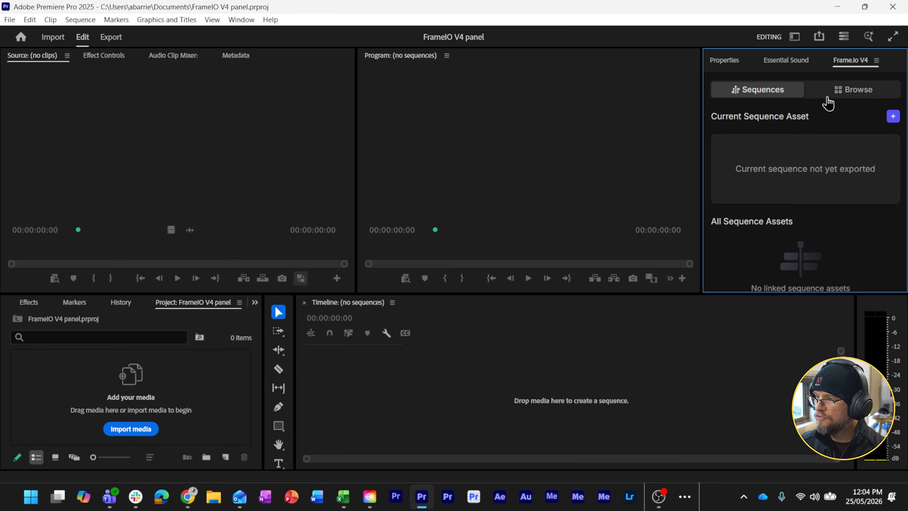
# - Import the video 01_Gen Extend SideBySide Comparison.mp4 from the Desktop folder into the project
pyautogui.click(438, 184)
pyautogui.click(175, 389)
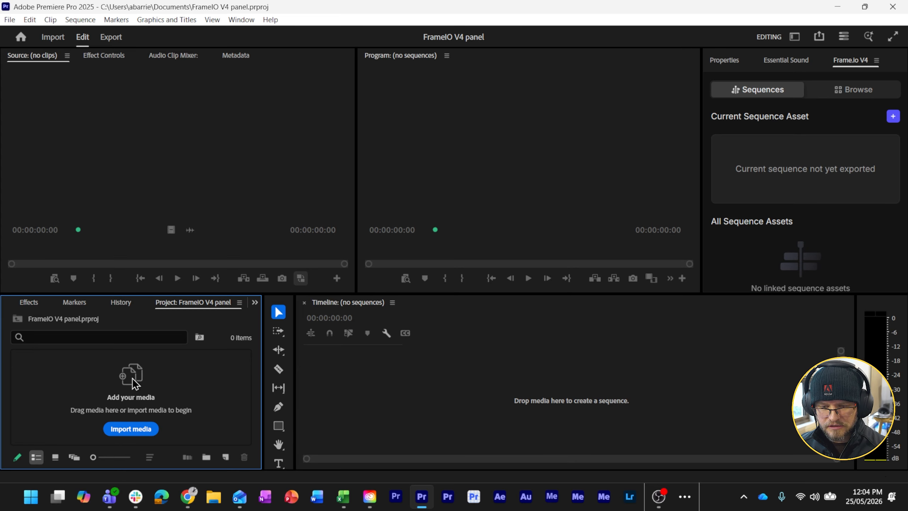
pyautogui.doubleClick(56, 378)
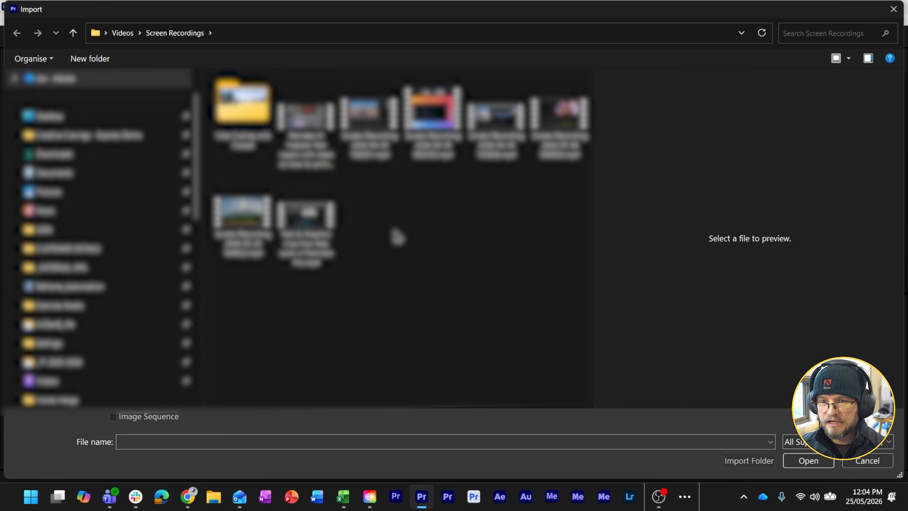
pyautogui.click(70, 114)
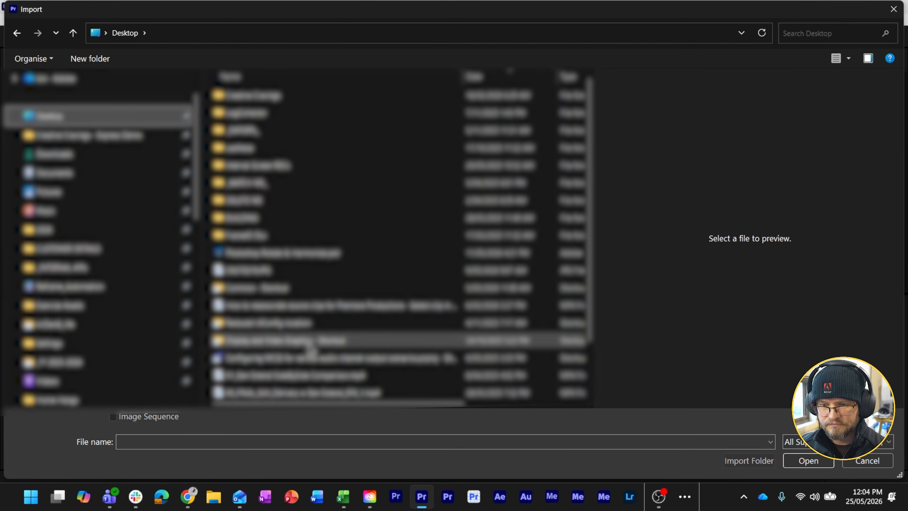
pyautogui.scroll(-1, 310, 348)
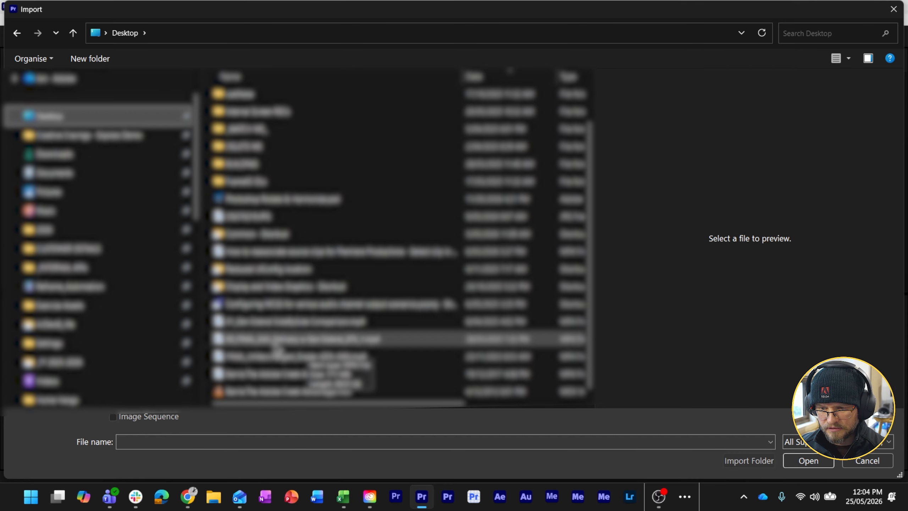
pyautogui.click(276, 342)
pyautogui.click(269, 326)
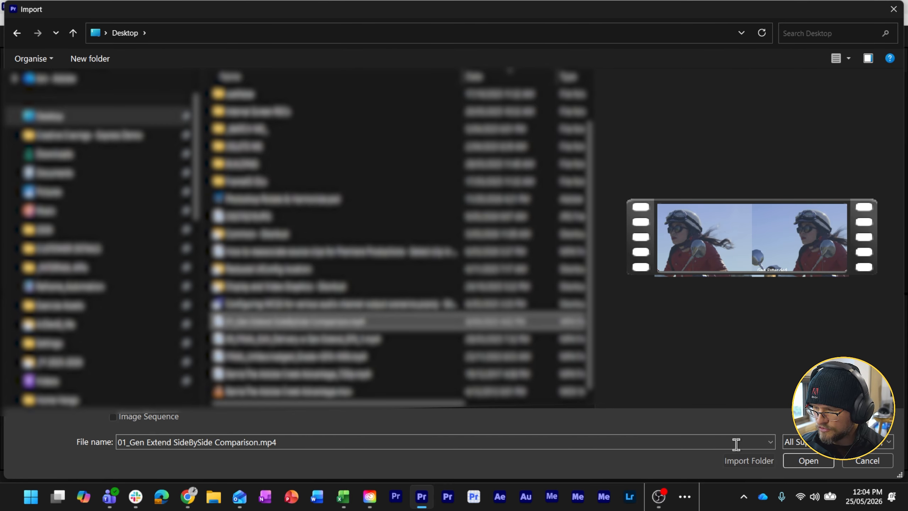
pyautogui.click(808, 461)
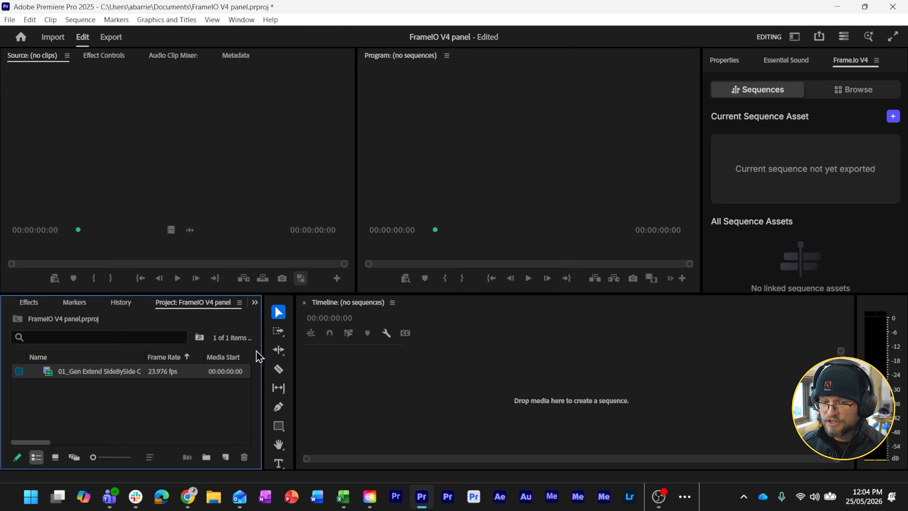
# - Create a sequence from the imported clip and cut it at its scene changes with Scene Edit Detection
pyautogui.moveTo(703, 292)
pyautogui.mouseDown()
pyautogui.moveTo(685, 284)
pyautogui.moveTo(688, 304)
pyautogui.mouseUp()
pyautogui.moveTo(48, 382); pyautogui.dragTo(440, 405)
pyautogui.click(493, 351)
pyautogui.moveTo(494, 352); pyautogui.dragTo(487, 351)
pyautogui.rightClick(533, 391)
pyautogui.click(600, 349)
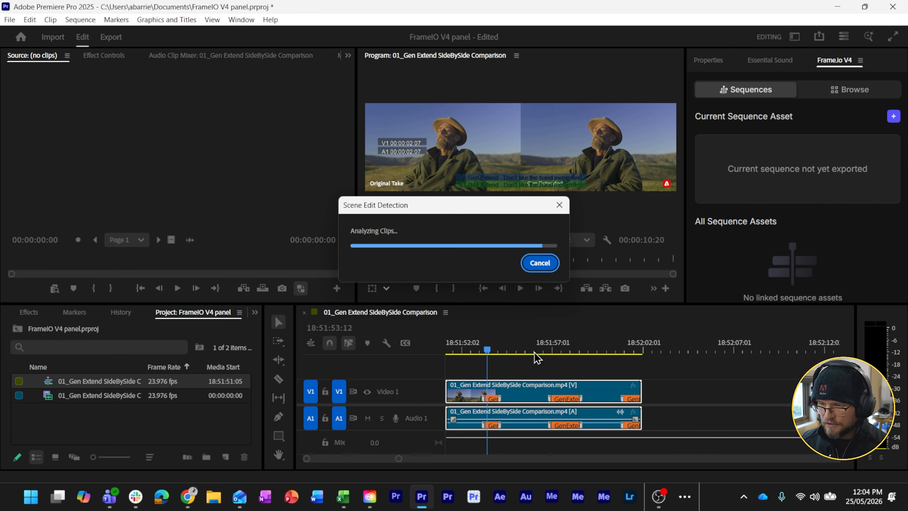
# - Add a sequence marker at 18:51:54:08, by the black gap between the first two clips, with the name text Remove Black
pyautogui.press('Down')
pyautogui.press('=')
pyautogui.press('=')
pyautogui.press('=')
pyautogui.press('Down')
pyautogui.press('Down')
pyautogui.press('\\')
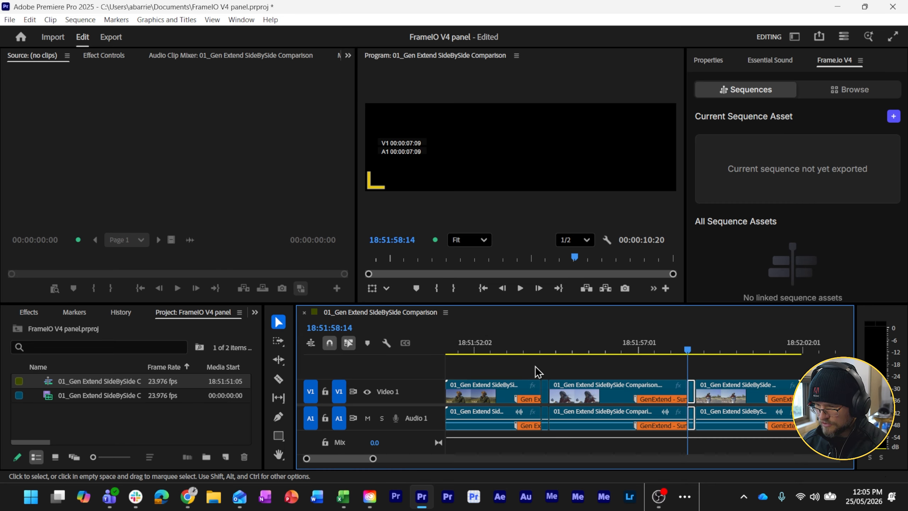
pyautogui.click(548, 343)
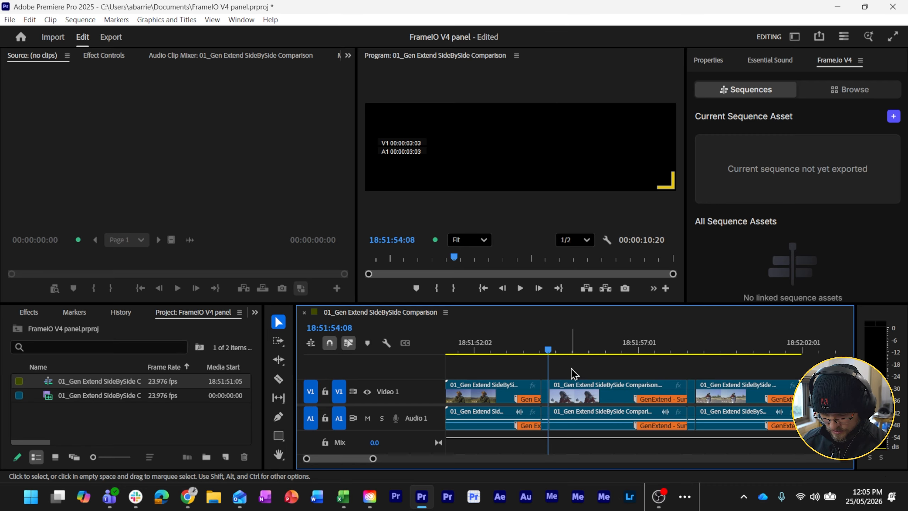
pyautogui.press('m')
pyautogui.press('m')
pyautogui.write('Remove Black')
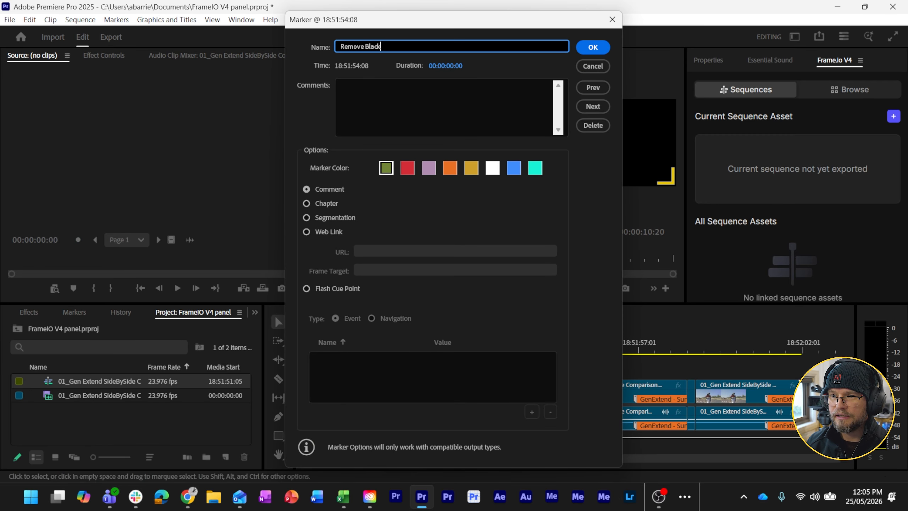
# - Move the first marker's Remove Black text from its name to its comments, and fit the marker over the first black gap
pyautogui.moveTo(384, 45); pyautogui.dragTo(297, 49)
pyautogui.hotkey('ctrl', 'c')
pyautogui.press('BackSpace')
pyautogui.click(350, 87)
pyautogui.hotkey('ctrl', 'v')
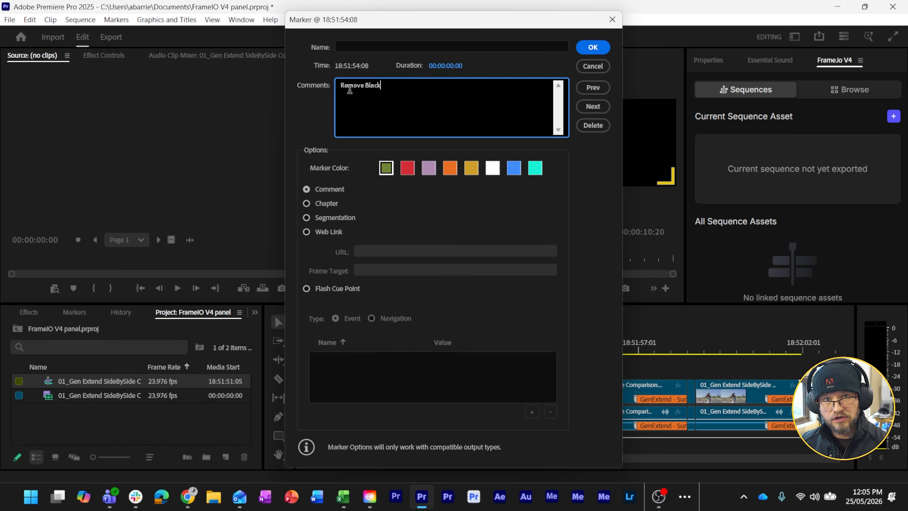
pyautogui.moveTo(372, 94); pyautogui.dragTo(304, 84)
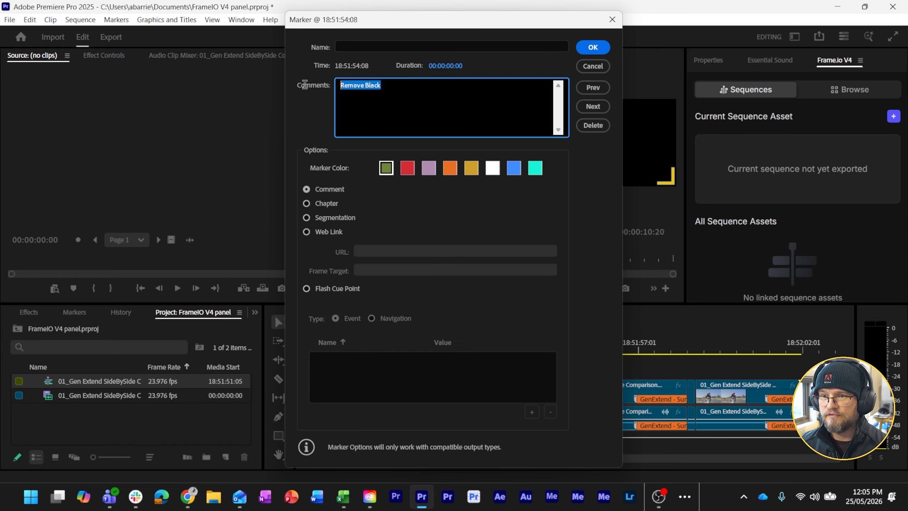
pyautogui.click(593, 49)
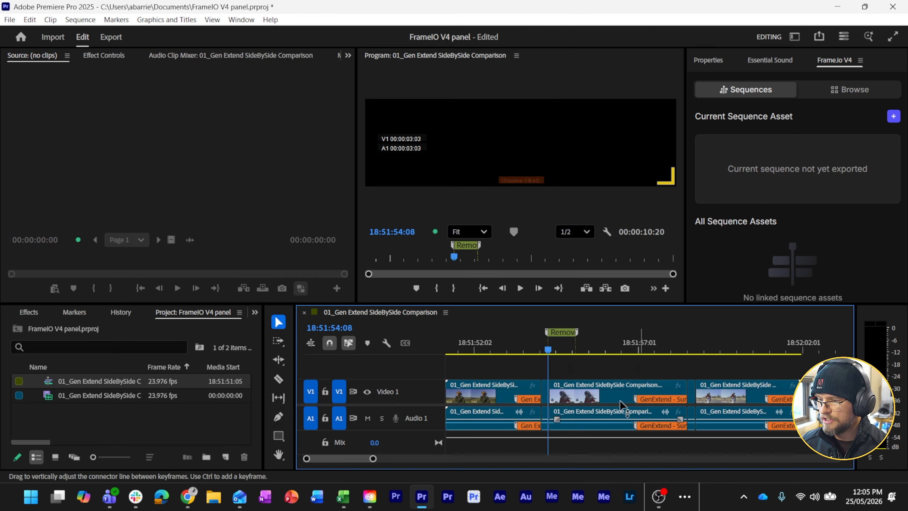
pyautogui.moveTo(560, 332); pyautogui.dragTo(552, 333)
# - Add a marker at 18:51:58:14, extend it over the second black gap to 00:00:00:06, and enter the comment Remove Black
pyautogui.click(688, 343)
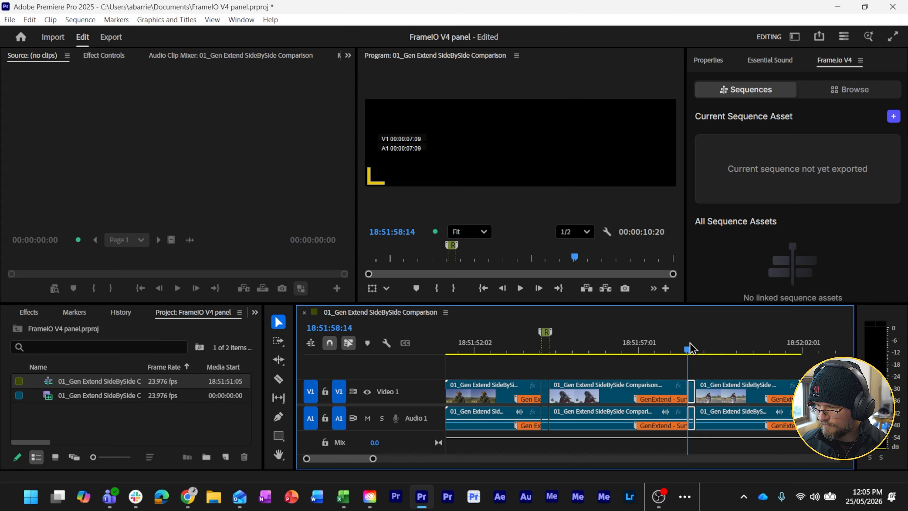
pyautogui.click(711, 368)
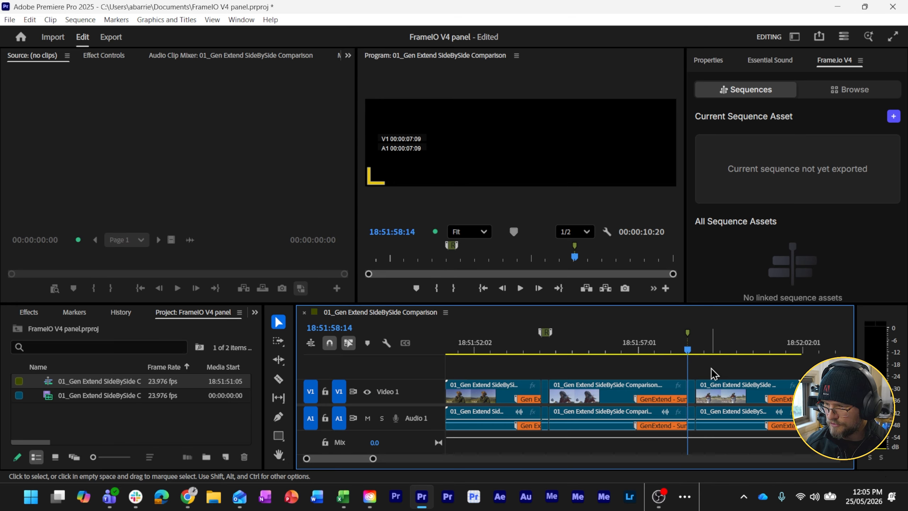
pyautogui.click(695, 341)
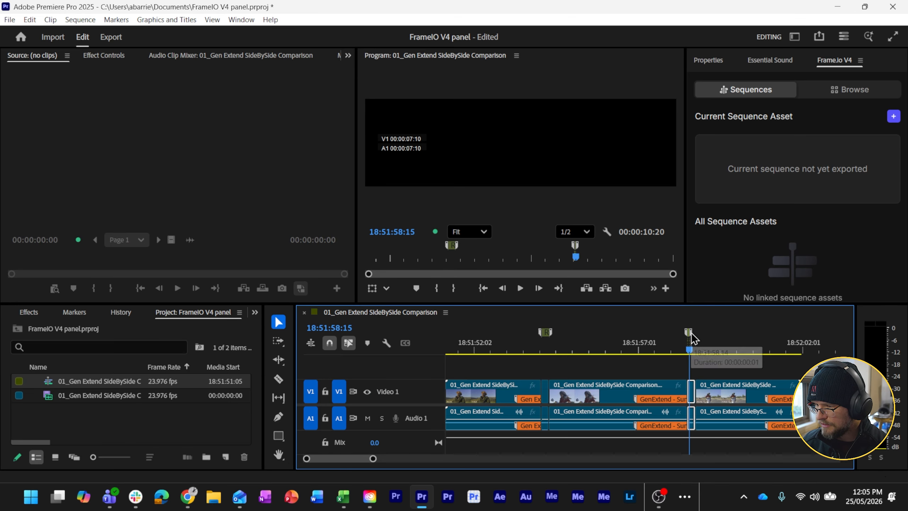
pyautogui.doubleClick(693, 334)
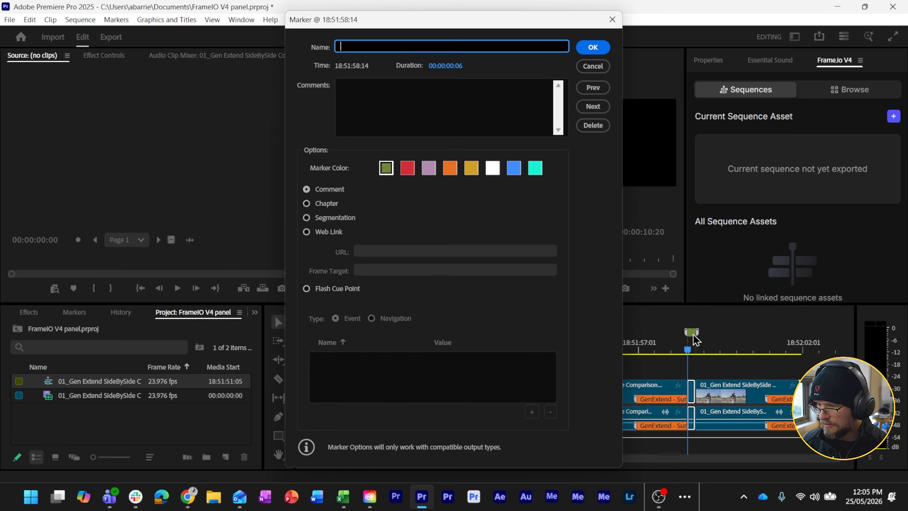
pyautogui.click(363, 104)
pyautogui.write('Remove Black')
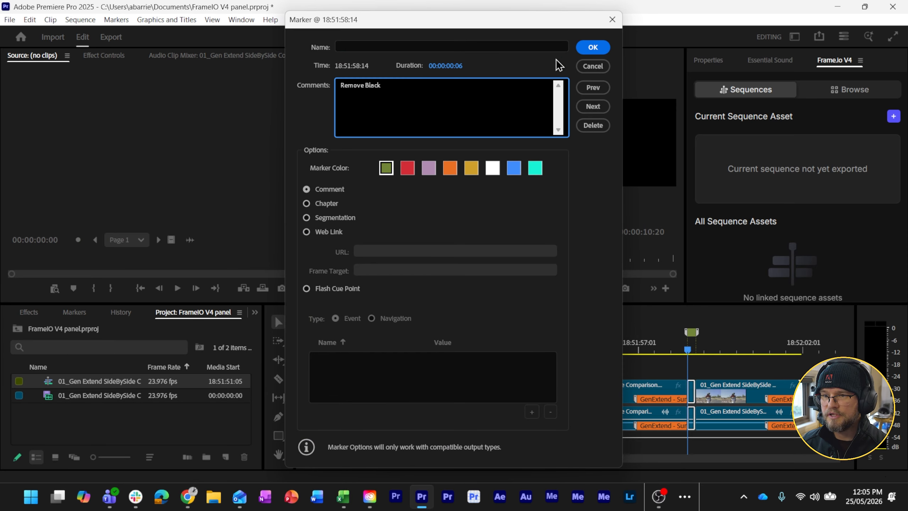
pyautogui.click(592, 47)
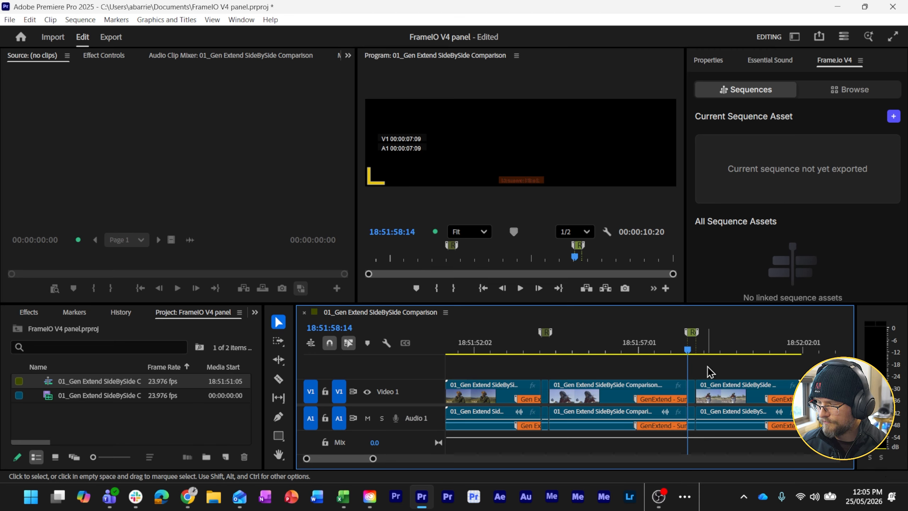
# - Widen the Frame.io V4 panel, examine the projects offered as upload location for the sequence export, and cancel the export
pyautogui.click(886, 123)
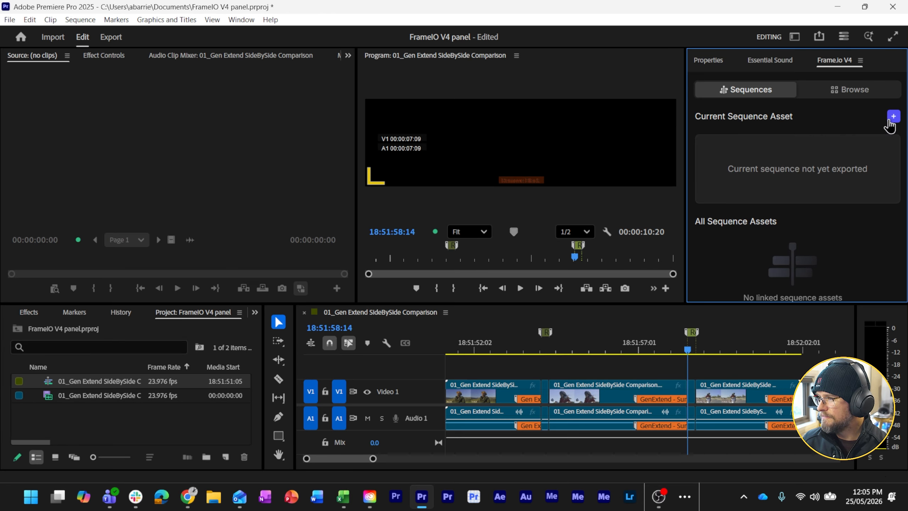
pyautogui.click(894, 116)
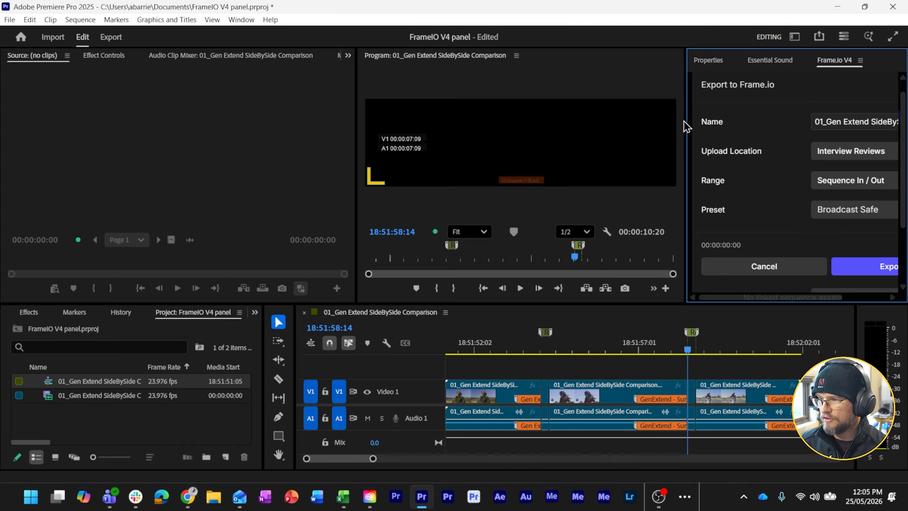
pyautogui.moveTo(684, 128); pyautogui.dragTo(591, 130)
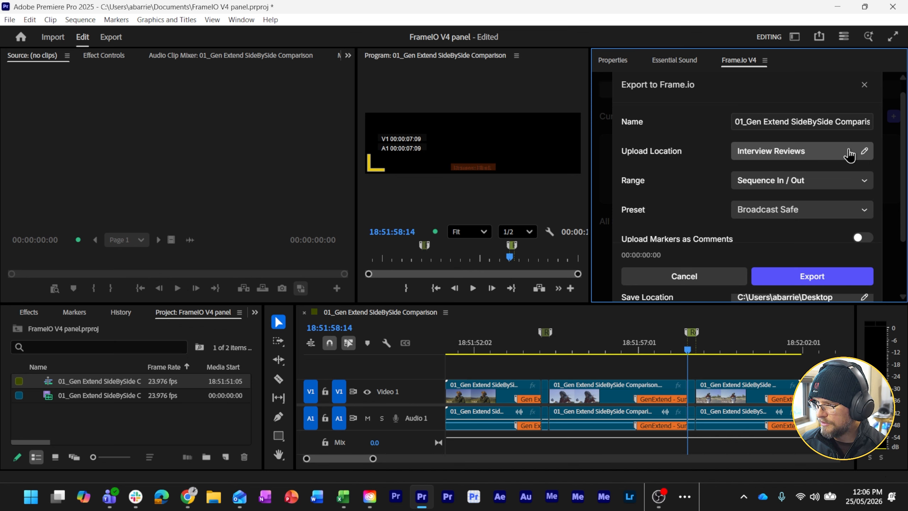
pyautogui.click(864, 151)
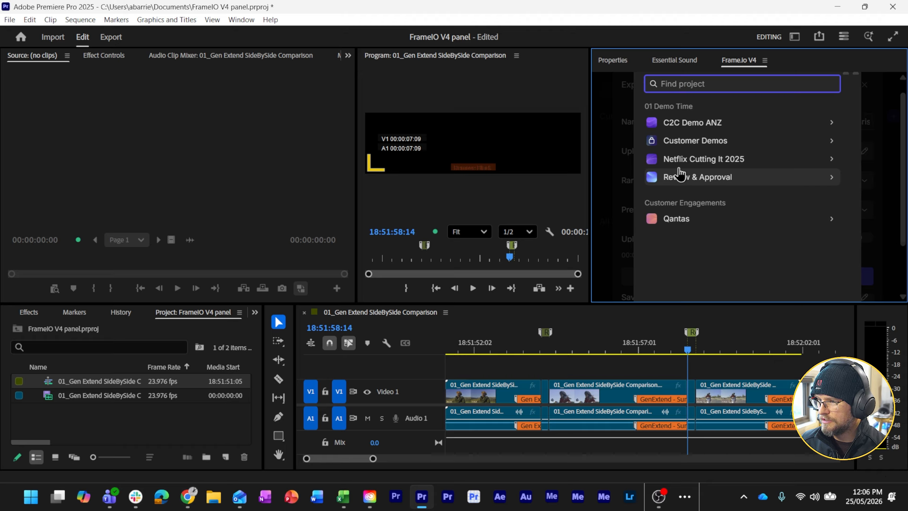
pyautogui.click(612, 86)
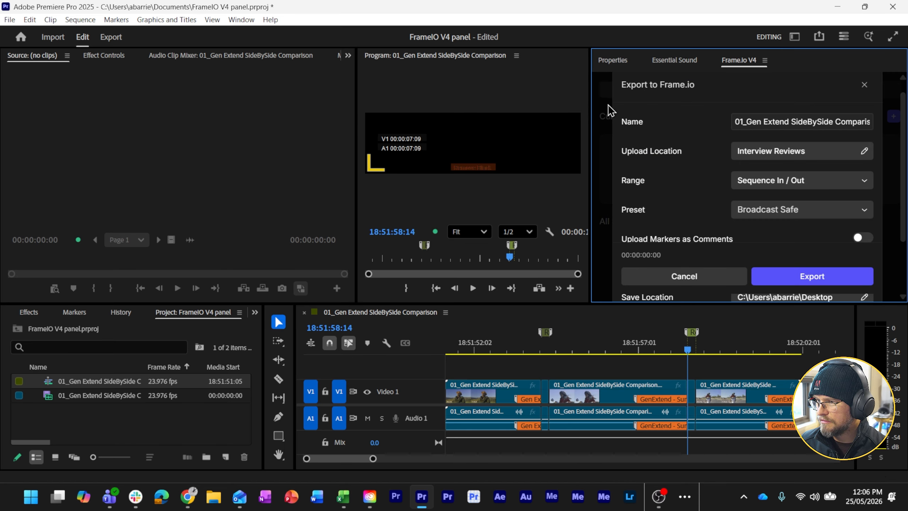
pyautogui.click(865, 96)
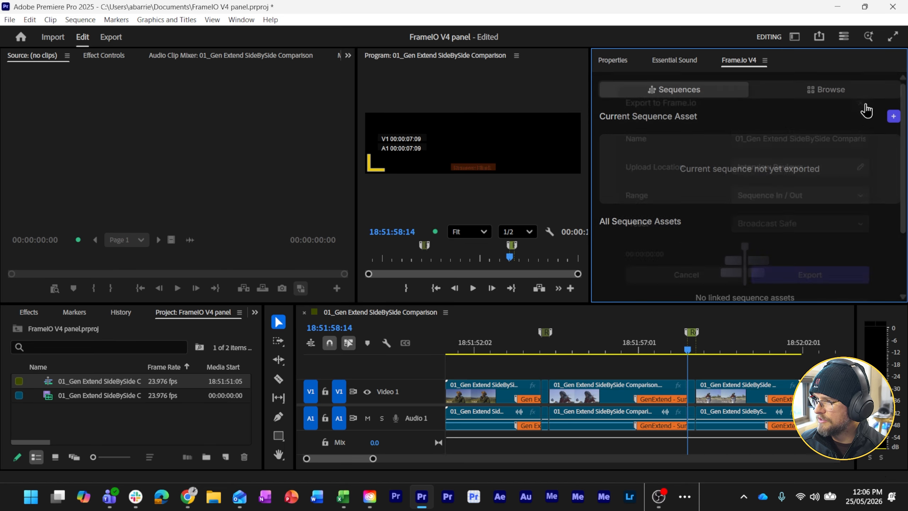
# - Show the account's projects in the Frame.io V4 panel, dismiss the recommendation survey and maximize the panel
pyautogui.click(821, 101)
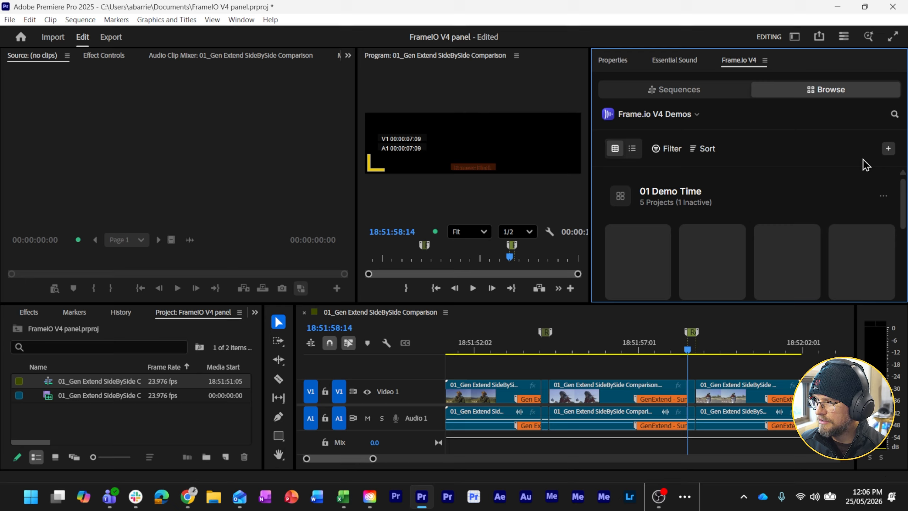
pyautogui.click(647, 124)
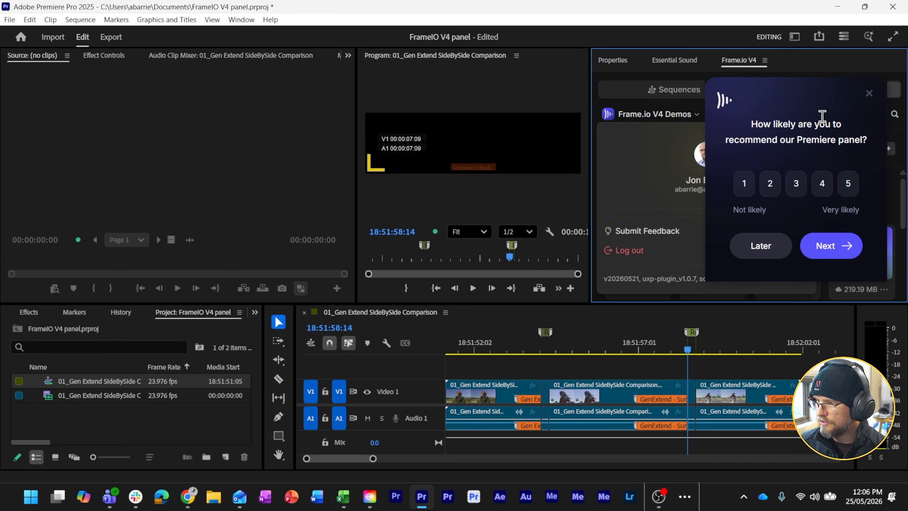
pyautogui.click(869, 93)
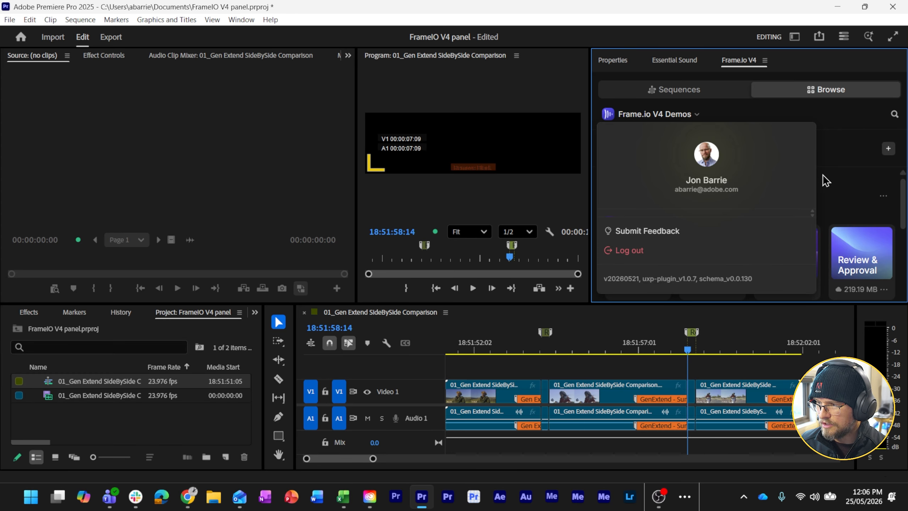
pyautogui.click(828, 161)
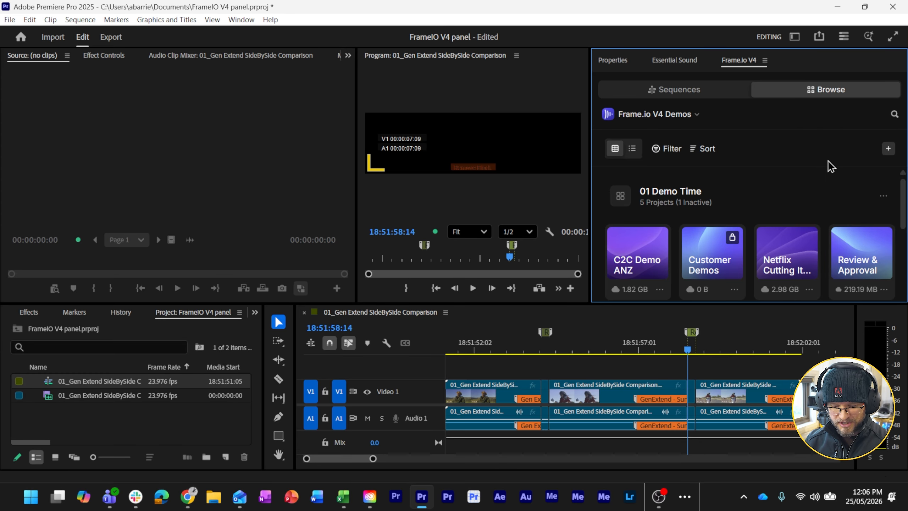
pyautogui.doubleClick(728, 62)
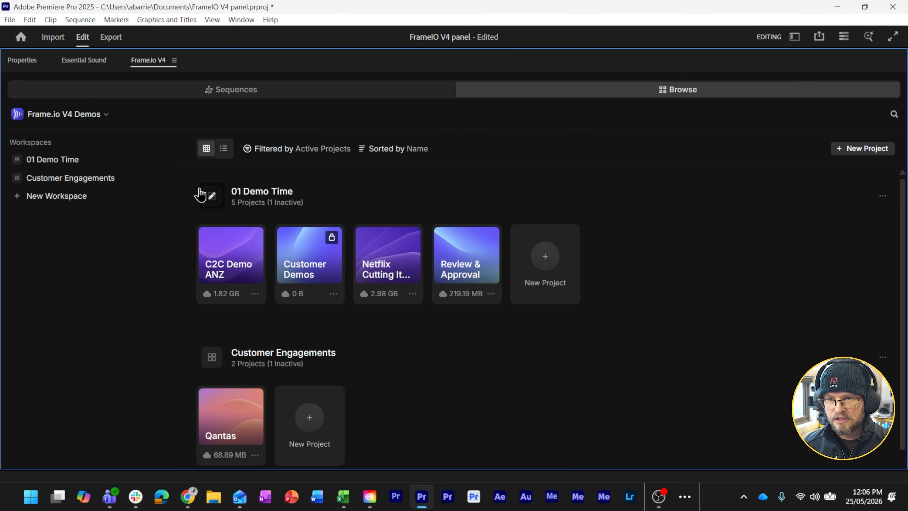
# - Switch Frame.io to the personal account and back to the Frame.io V4 Demos account
pyautogui.click(70, 116)
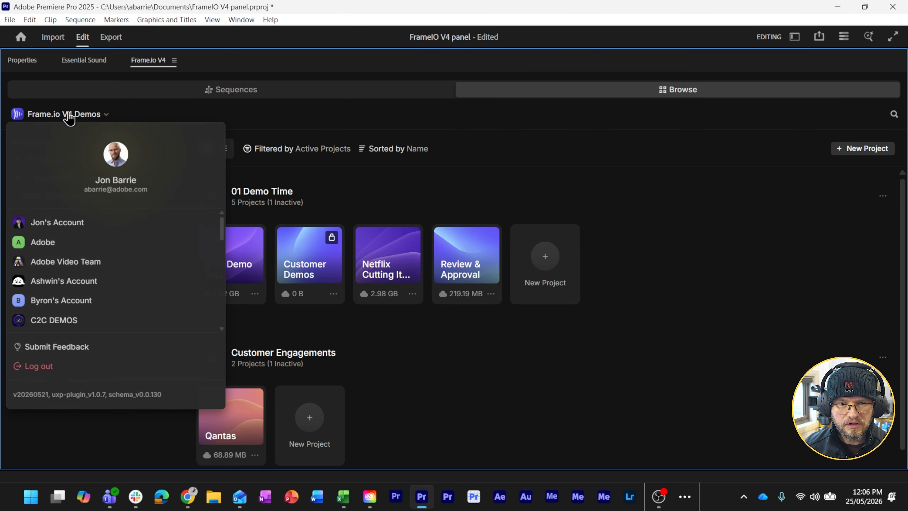
pyautogui.click(56, 226)
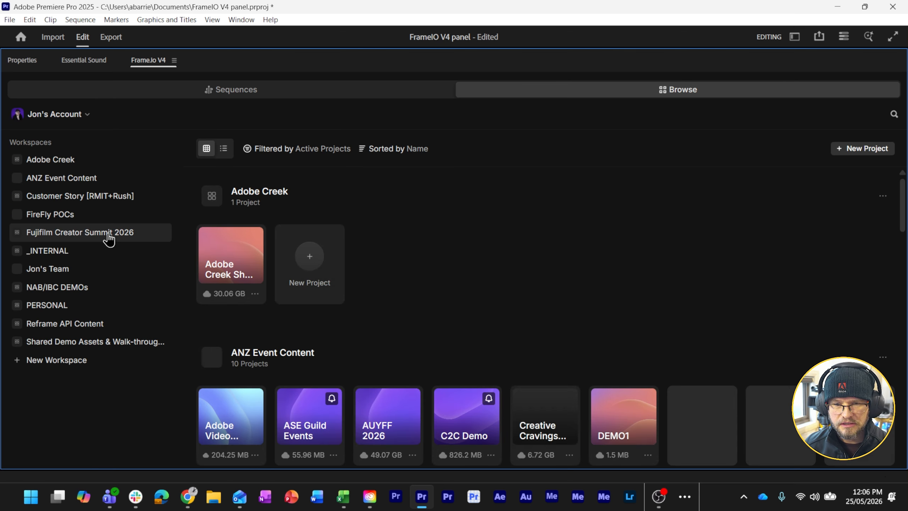
pyautogui.click(53, 115)
pyautogui.scroll(-5, 50, 300)
pyautogui.click(46, 323)
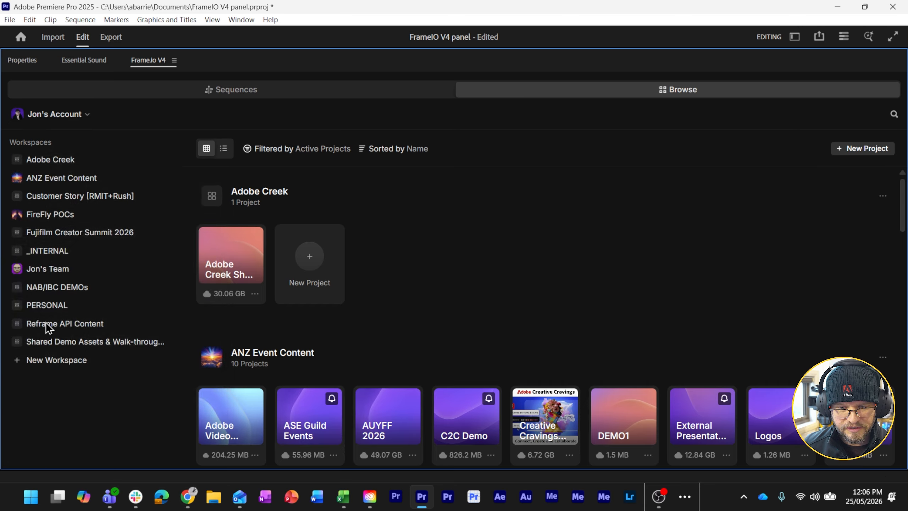
# - View the assets of the Review & Approval project in the 01 Demo Time workspace and return to the sequence assets
pyautogui.click(44, 157)
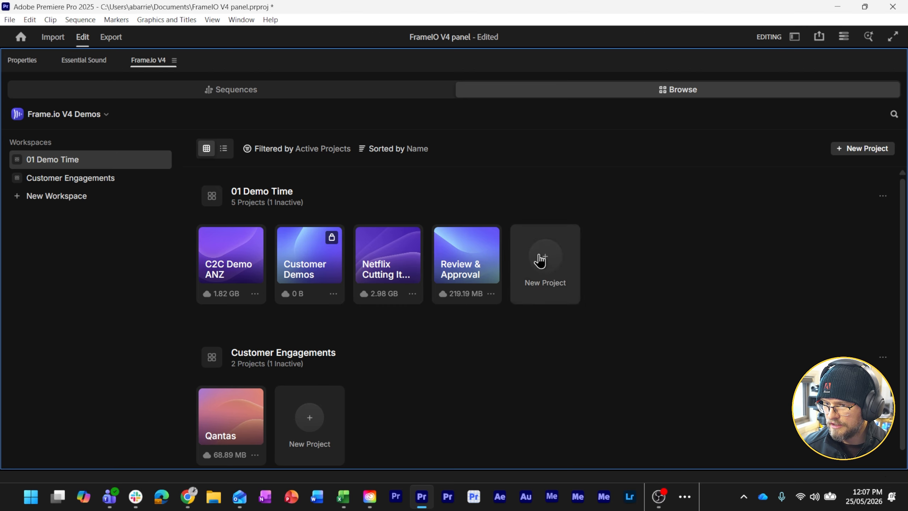
pyautogui.click(455, 270)
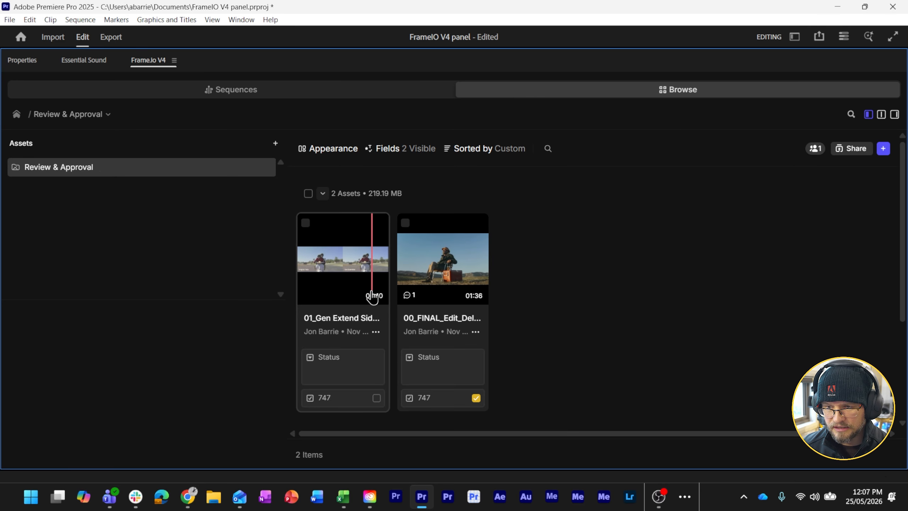
pyautogui.click(298, 93)
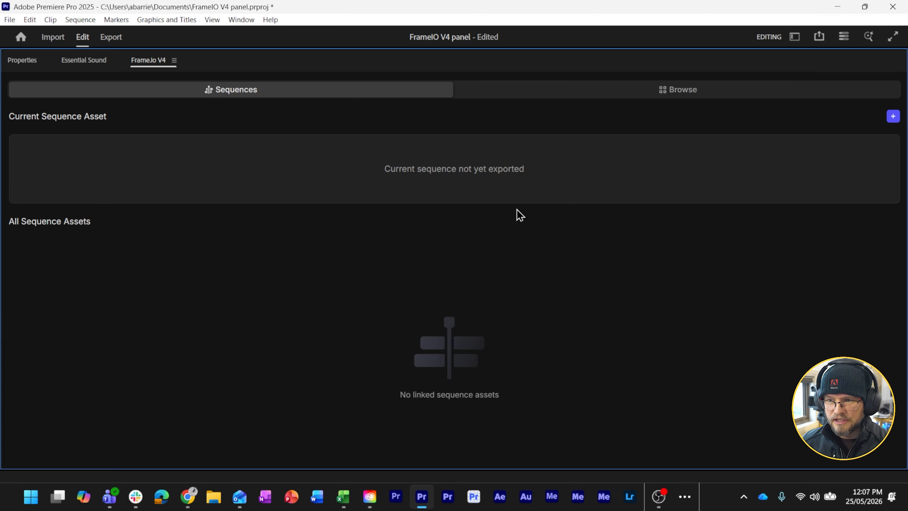
# - Start exporting the current sequence to Frame.io and set the upload location to the Assets folder of the Review & Approval project
pyautogui.click(893, 117)
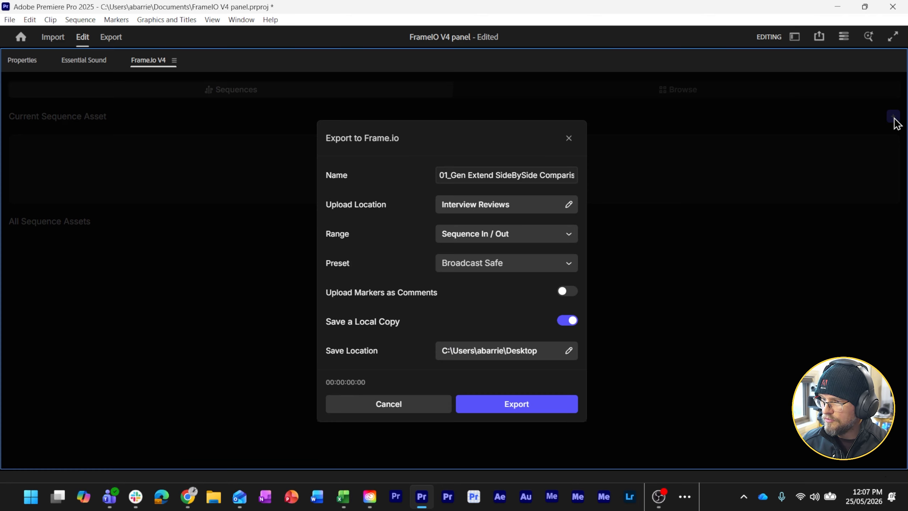
pyautogui.click(517, 211)
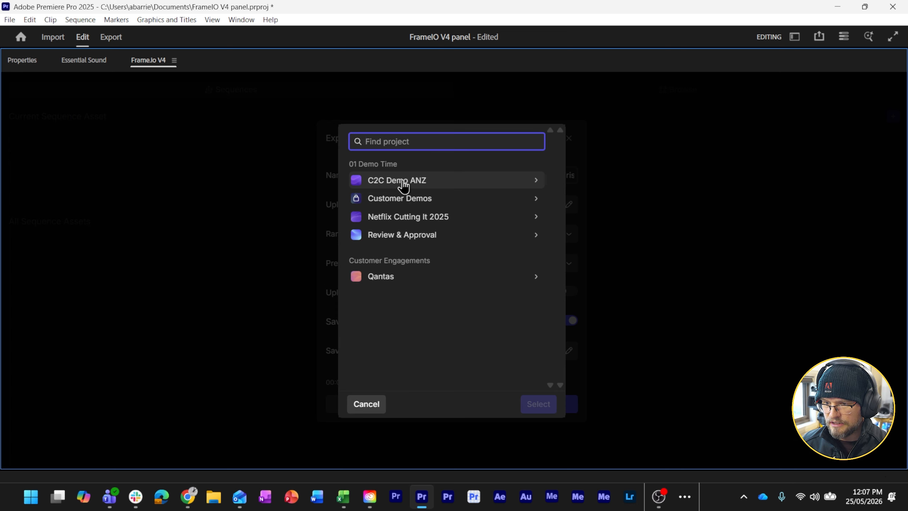
pyautogui.click(401, 236)
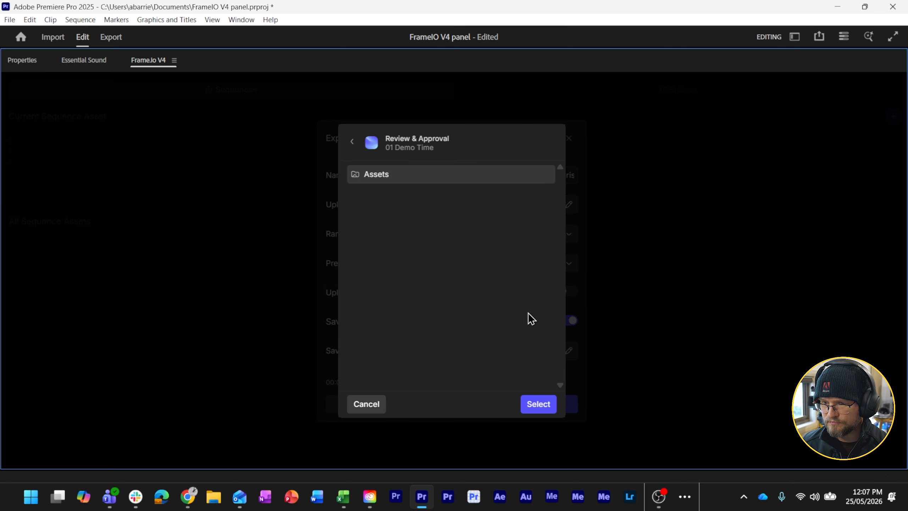
pyautogui.click(539, 404)
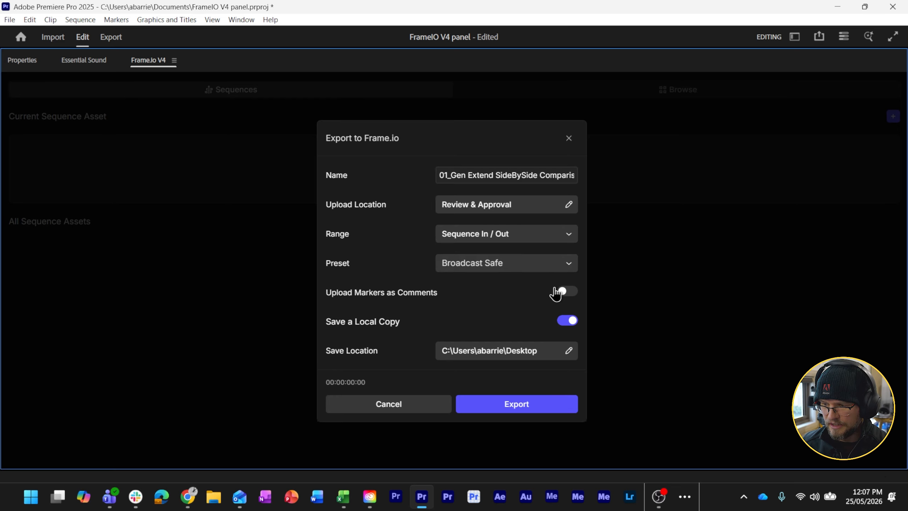
# - Enable uploading markers as comments, turn off the local copy, and choose the Match Source - Adaptive Low Bitrate preset
pyautogui.click(573, 292)
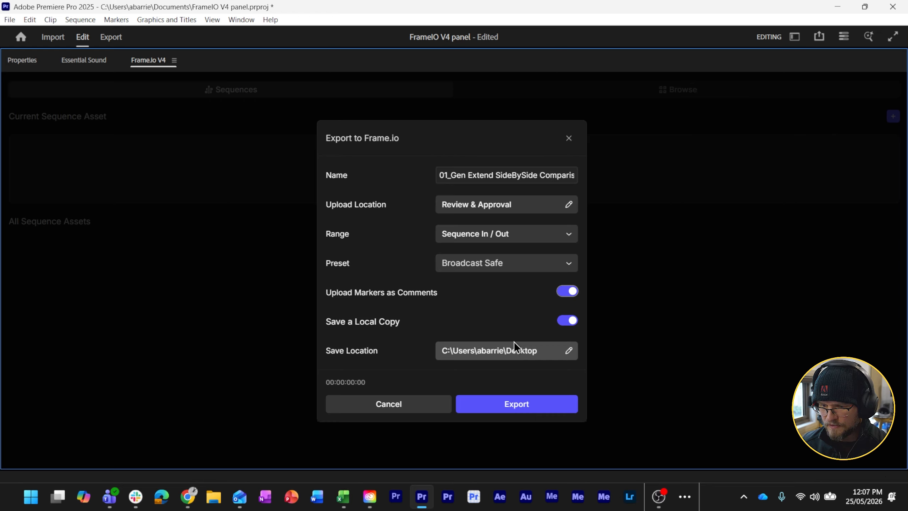
pyautogui.click(572, 320)
pyautogui.click(503, 282)
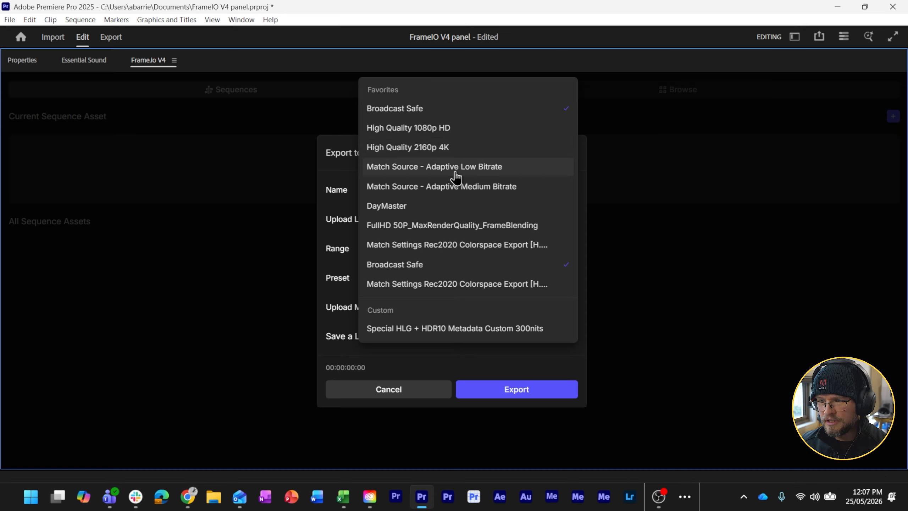
pyautogui.click(482, 168)
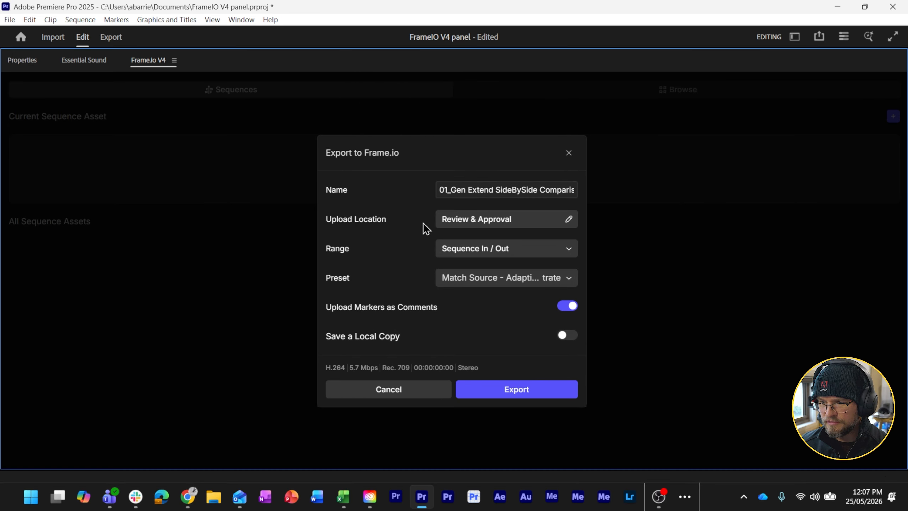
# - Choose the export range, export the sequence to Frame.io and restore the Frame.io V4 panel to its normal size
pyautogui.click(455, 252)
pyautogui.click(456, 271)
pyautogui.click(460, 281)
pyautogui.click(351, 277)
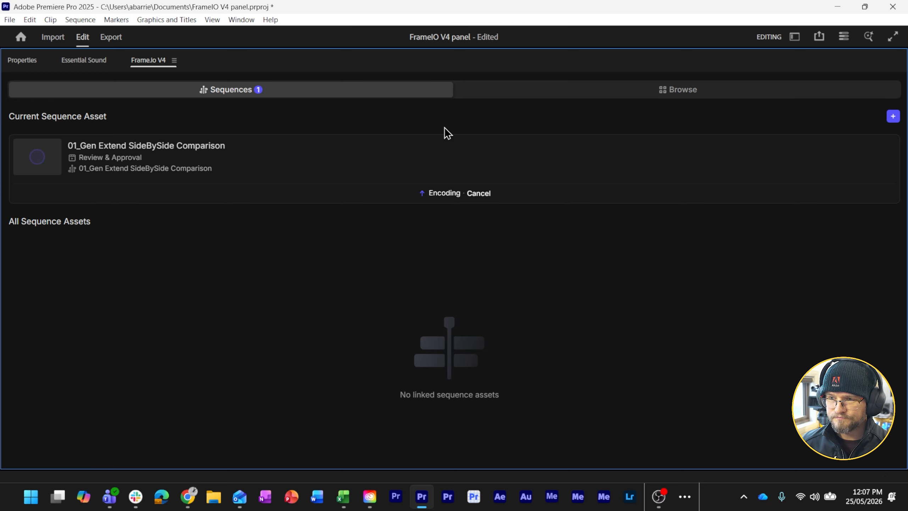
pyautogui.doubleClick(146, 61)
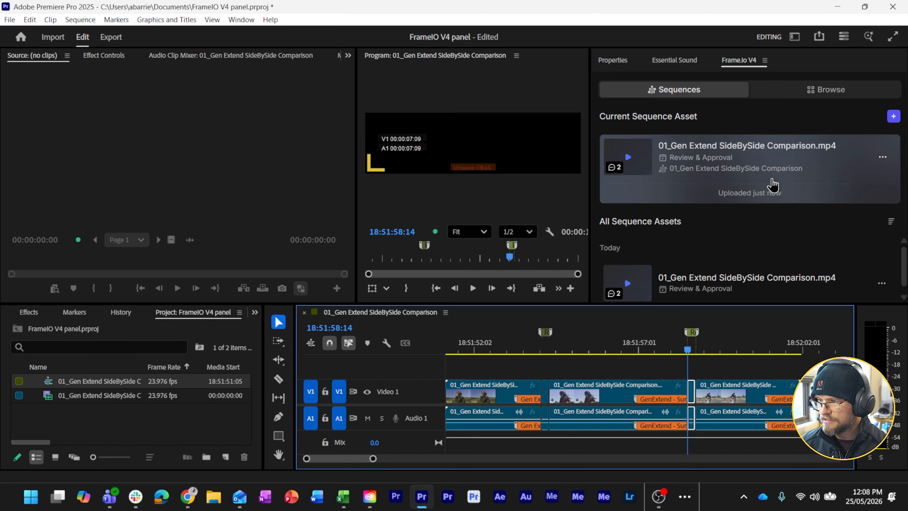
# - Show the uploaded 01_Gen Extend SideBySide Comparison.mp4 in its upload location and copy its asset URL
pyautogui.click(883, 158)
pyautogui.moveTo(844, 181)
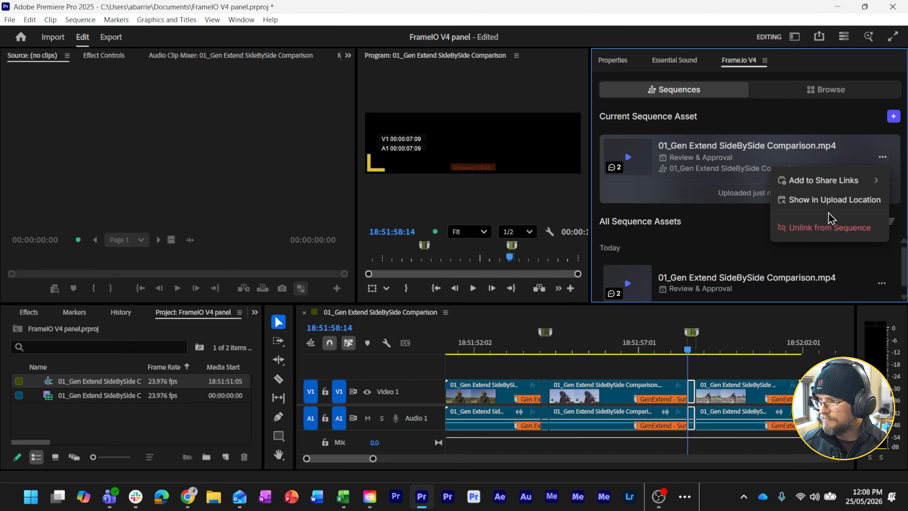
pyautogui.click(814, 202)
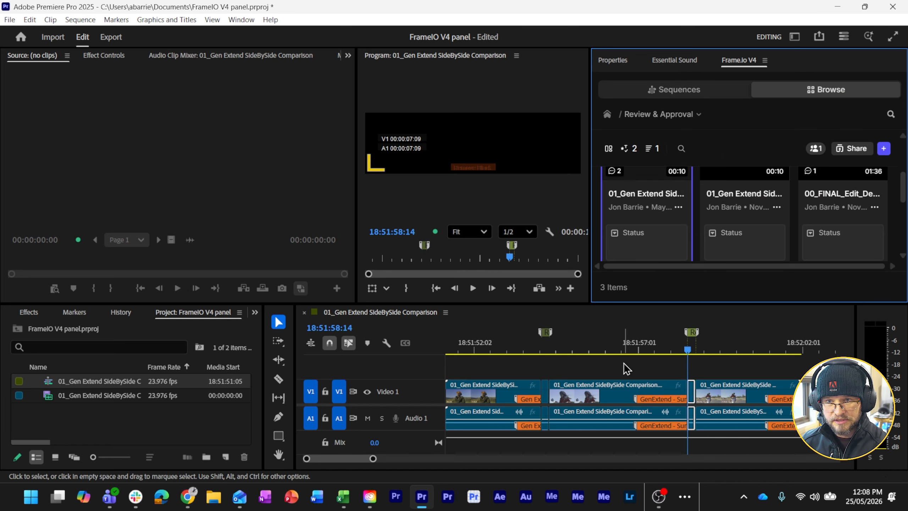
pyautogui.scroll(2, 661, 225)
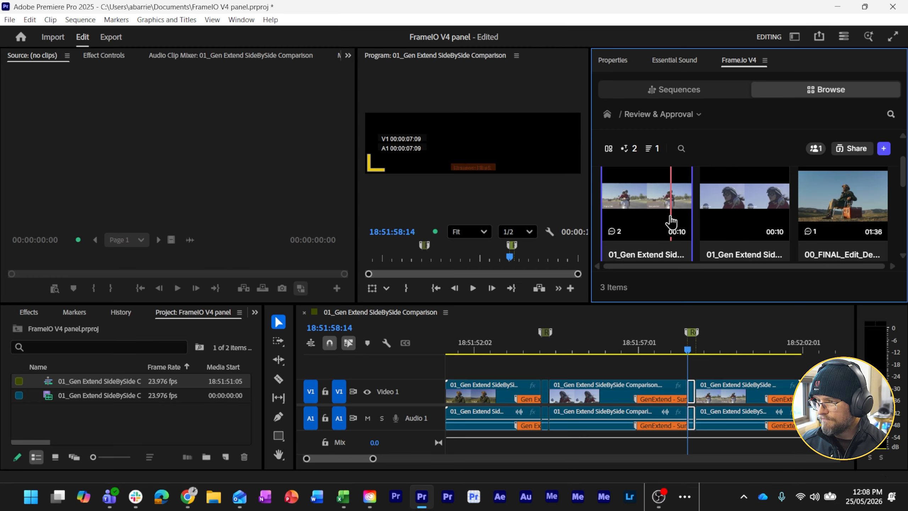
pyautogui.rightClick(674, 226)
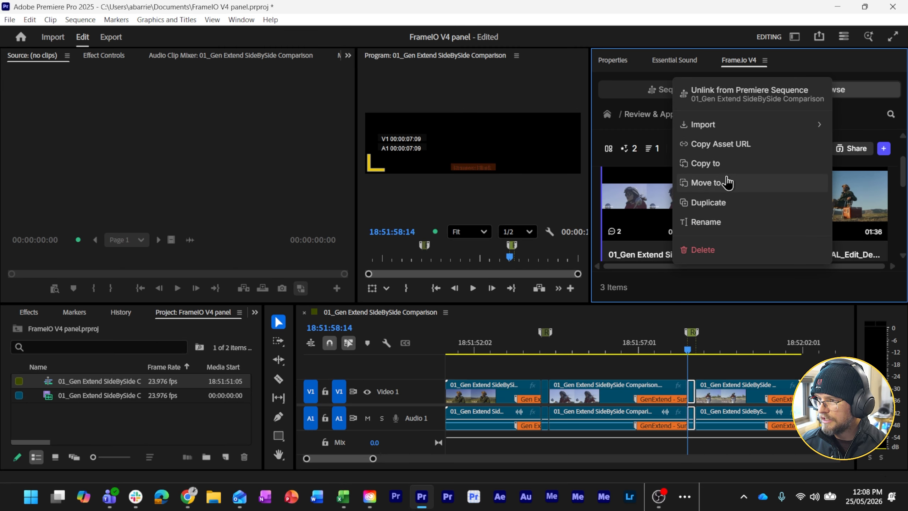
pyautogui.click(740, 147)
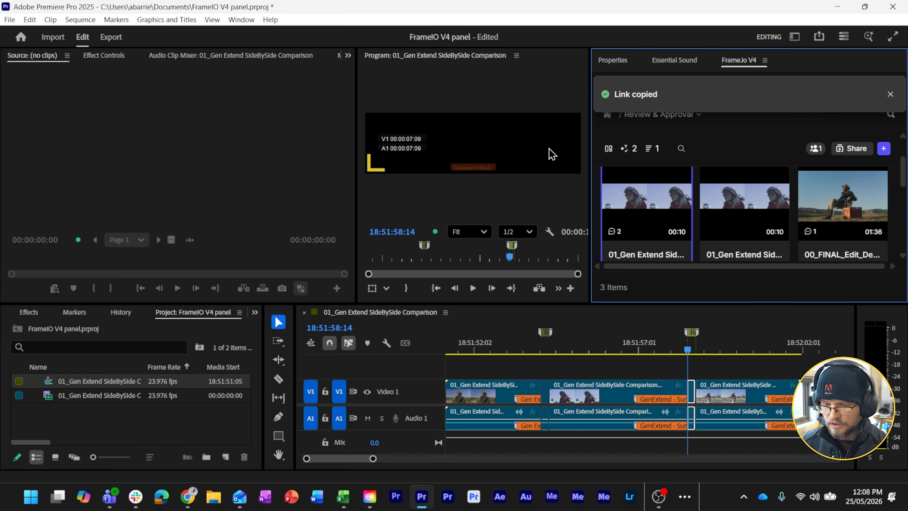
# - Switch to Chrome, open the copied asset link and mark the first Remove Black comment as complete
pyautogui.hotkey('alt', 'Tab')
pyautogui.hotkey('ctrl', 'v')
pyautogui.press('Return')
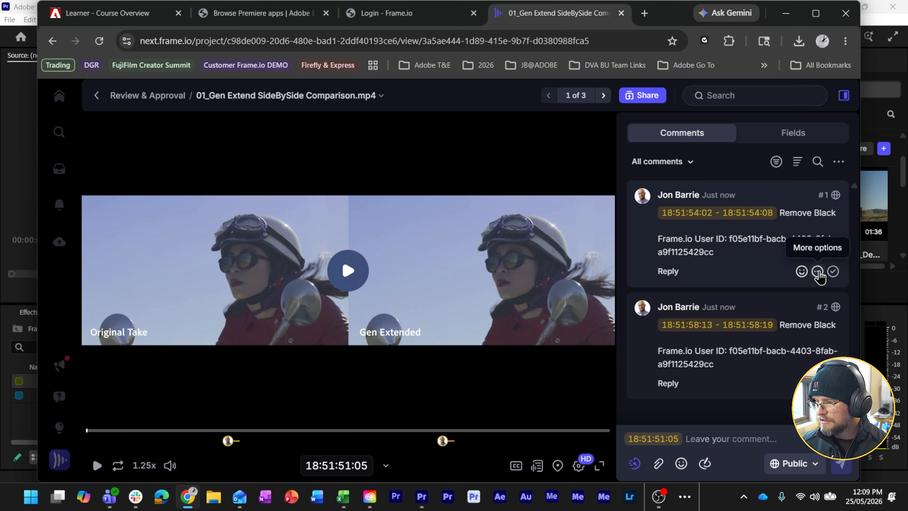
pyautogui.click(833, 272)
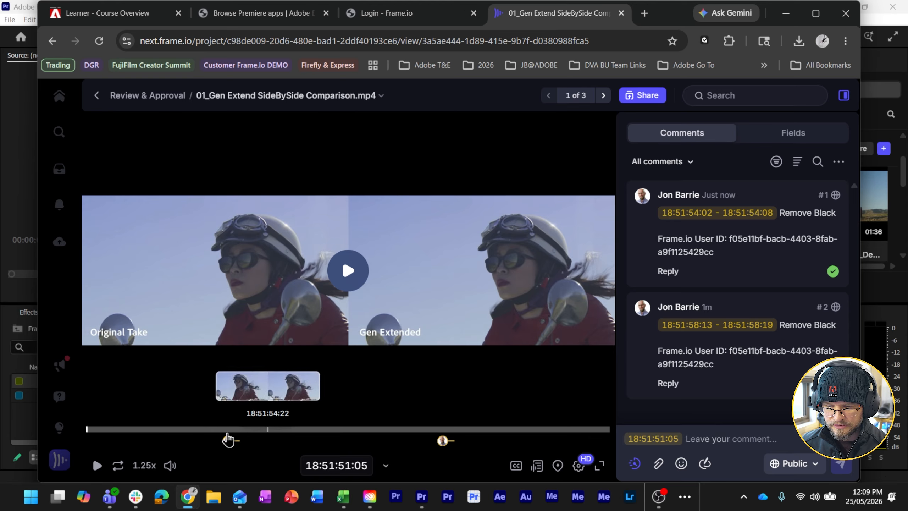
# - Post the public comment "Make B&W" at 18:51:52:13 with an orange freehand outline around the man in the Original Take
pyautogui.click(154, 429)
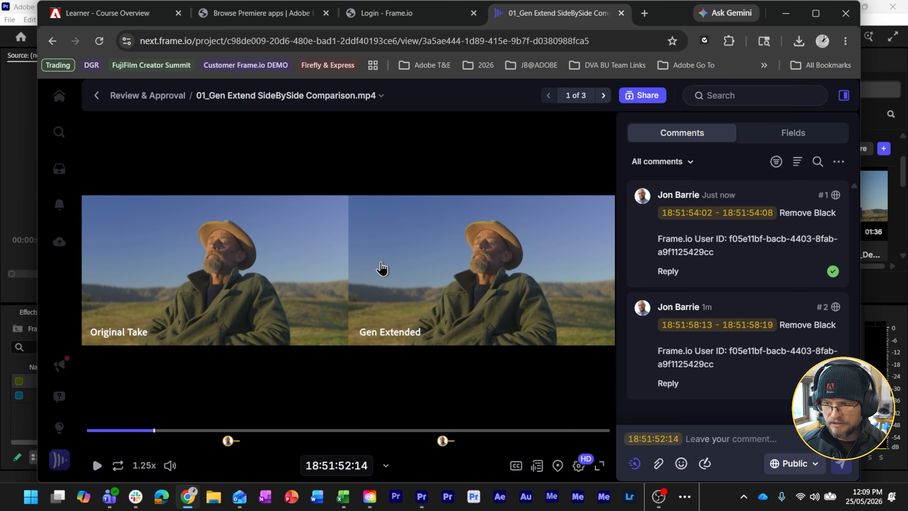
pyautogui.click(697, 439)
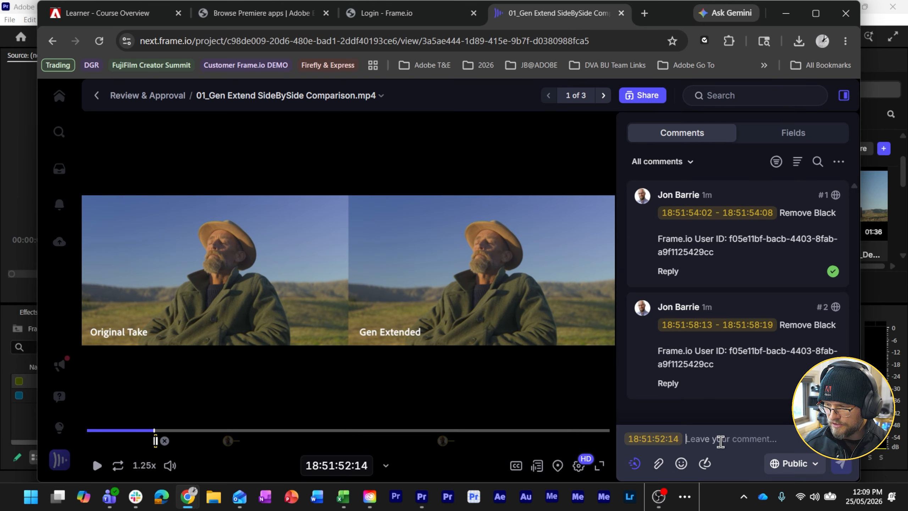
pyautogui.write('Make B&W')
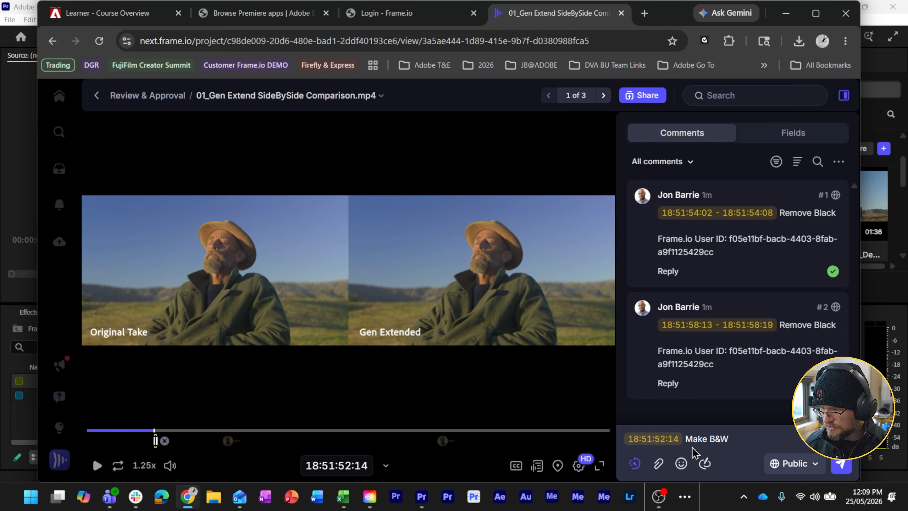
pyautogui.click(705, 464)
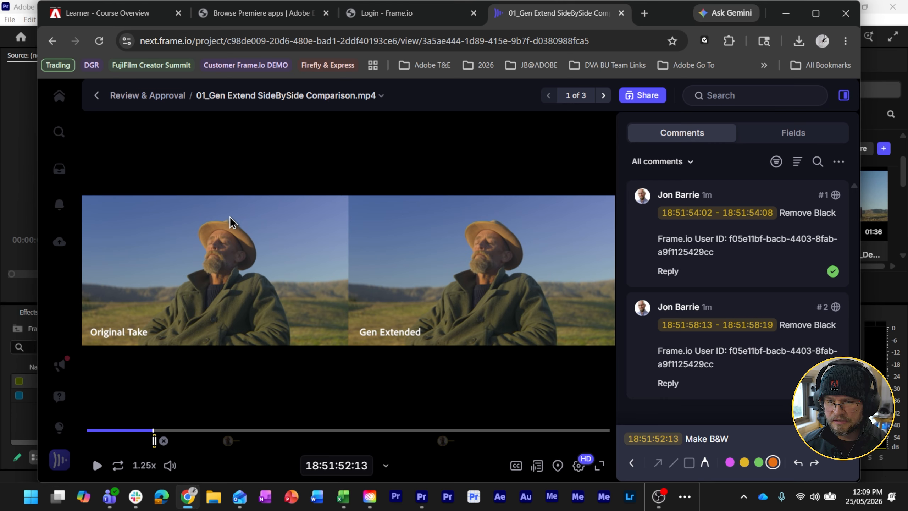
pyautogui.moveTo(230, 217)
pyautogui.mouseDown()
pyautogui.moveTo(192, 228)
pyautogui.moveTo(204, 258)
pyautogui.mouseUp()
pyautogui.moveTo(132, 343)
pyautogui.mouseDown()
pyautogui.moveTo(157, 352)
pyautogui.moveTo(296, 346)
pyautogui.mouseUp()
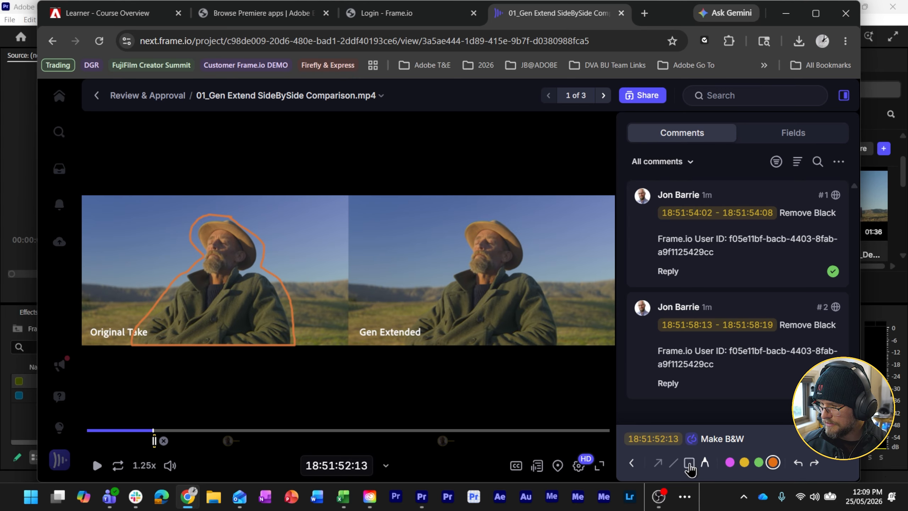
pyautogui.click(632, 463)
pyautogui.click(842, 465)
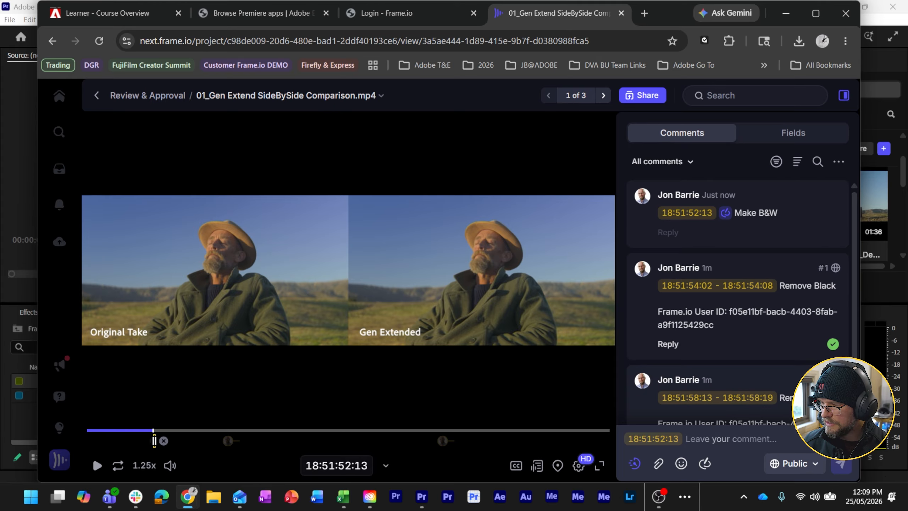
# - Switch back to Premiere Pro, open the uploaded asset in the taller Frame.io V4 panel and jump to the Make B&W comment
pyautogui.hotkey('alt', 'Tab')
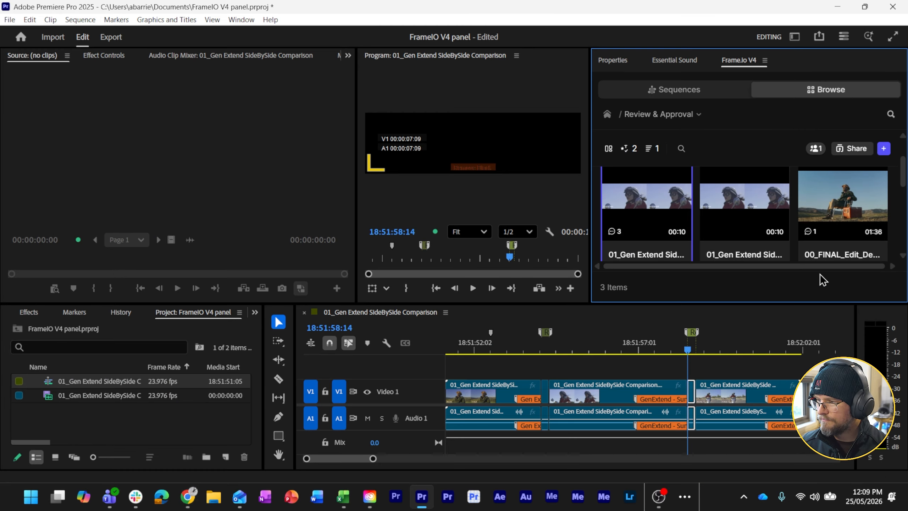
pyautogui.click(624, 205)
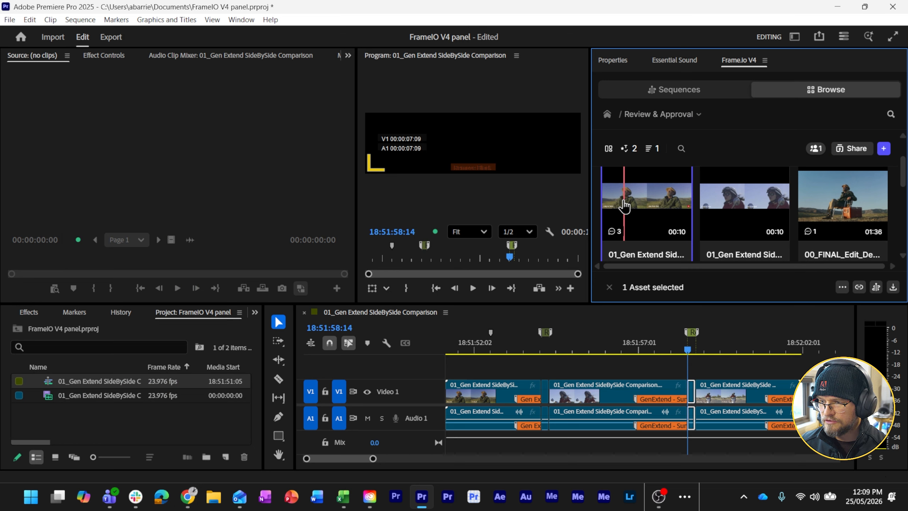
pyautogui.doubleClick(639, 195)
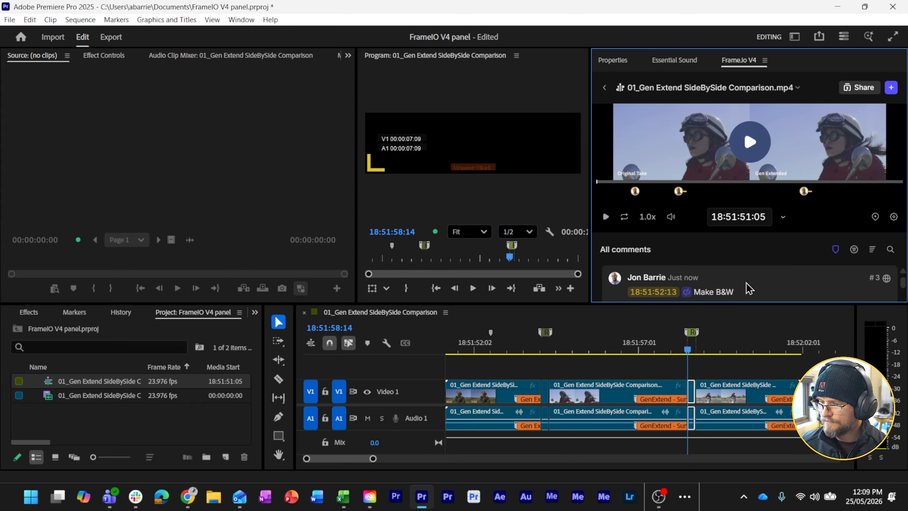
pyautogui.click(660, 281)
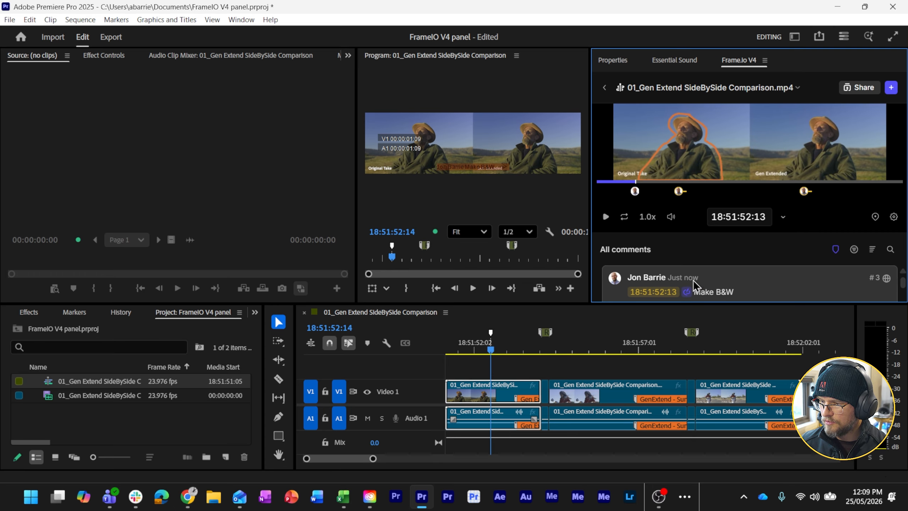
pyautogui.moveTo(697, 304); pyautogui.dragTo(688, 337)
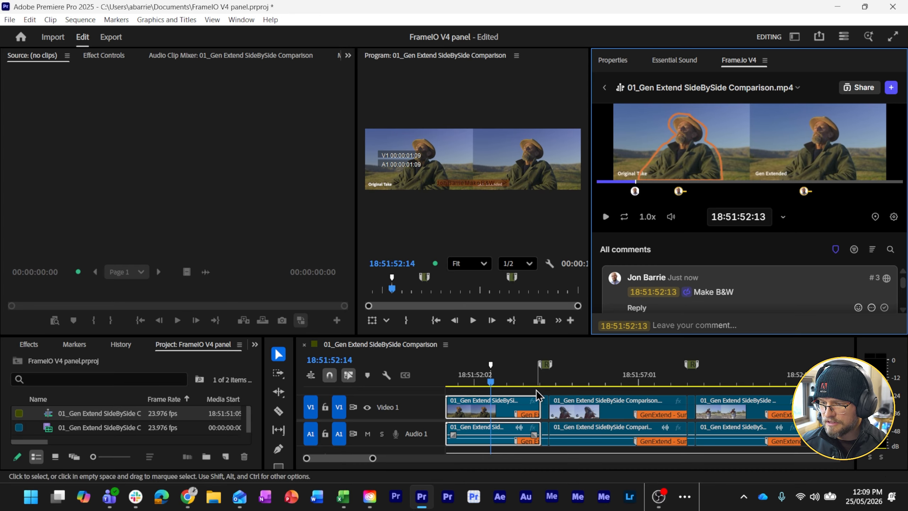
pyautogui.scroll(-5, 677, 282)
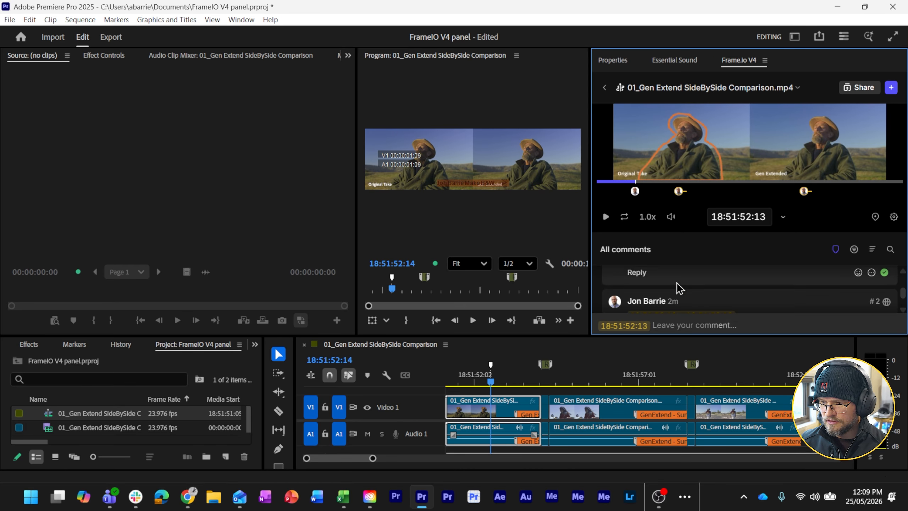
pyautogui.scroll(5, 700, 275)
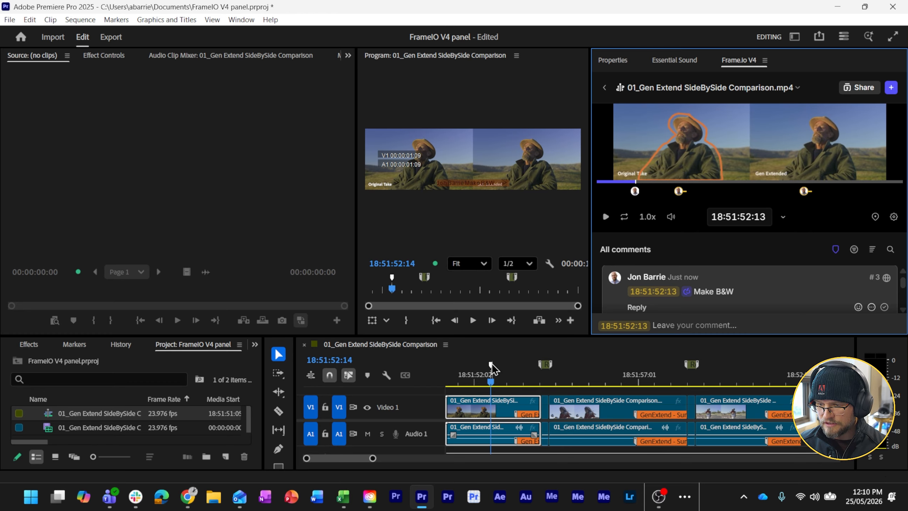
# - Examine the Make B&W comment marker on the timeline and its entry in the sequence's marker list
pyautogui.moveTo(491, 365)
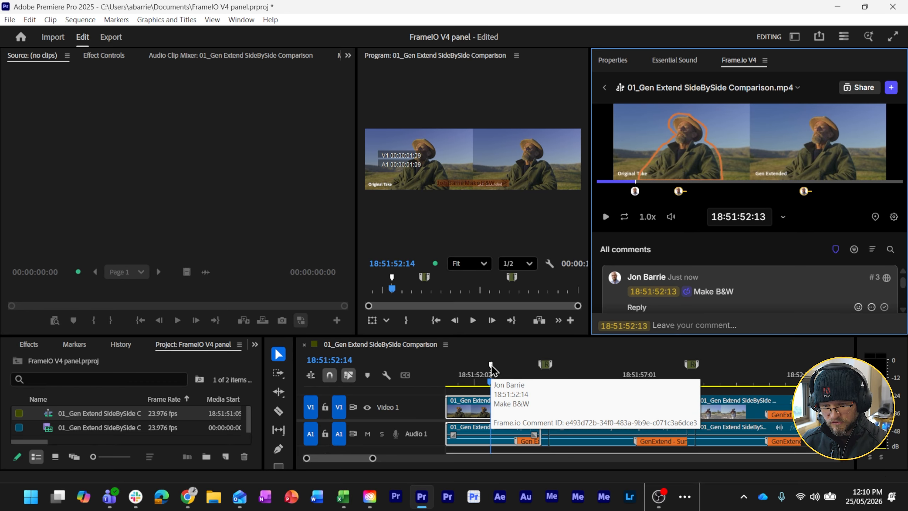
pyautogui.click(74, 344)
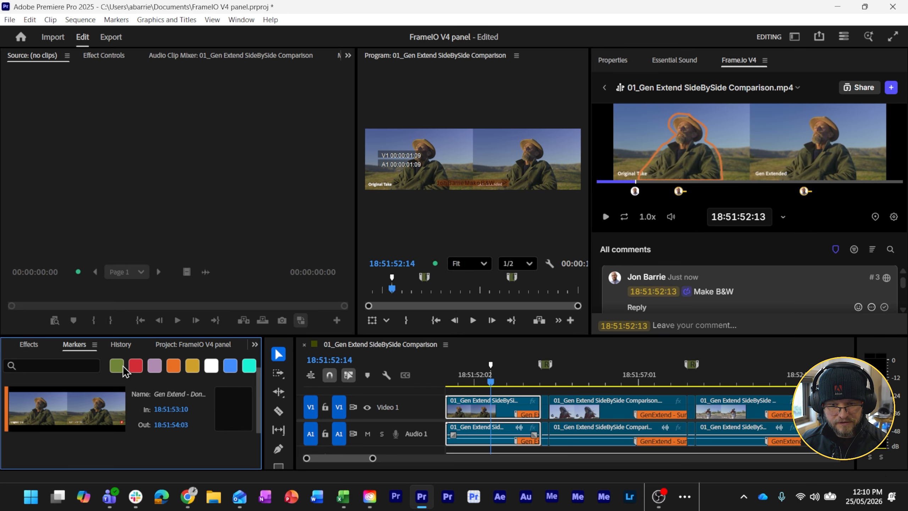
pyautogui.scroll(-1, 137, 419)
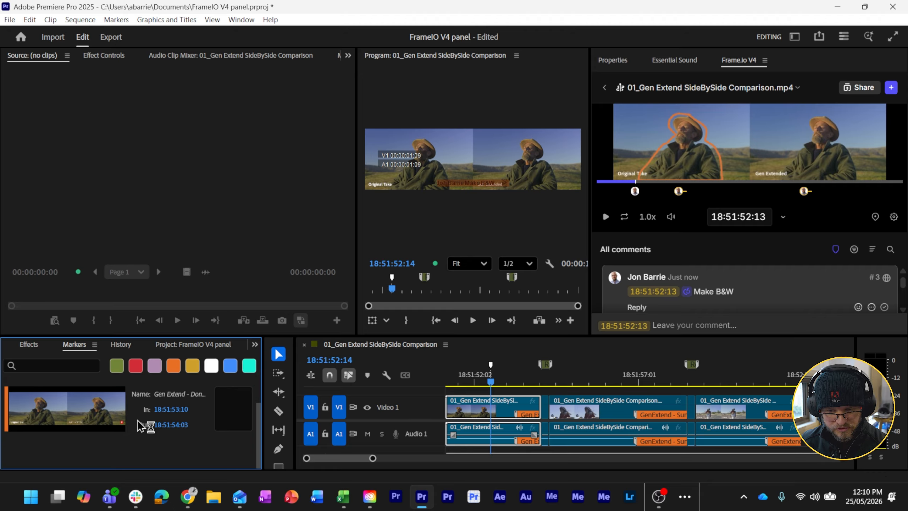
pyautogui.click(468, 393)
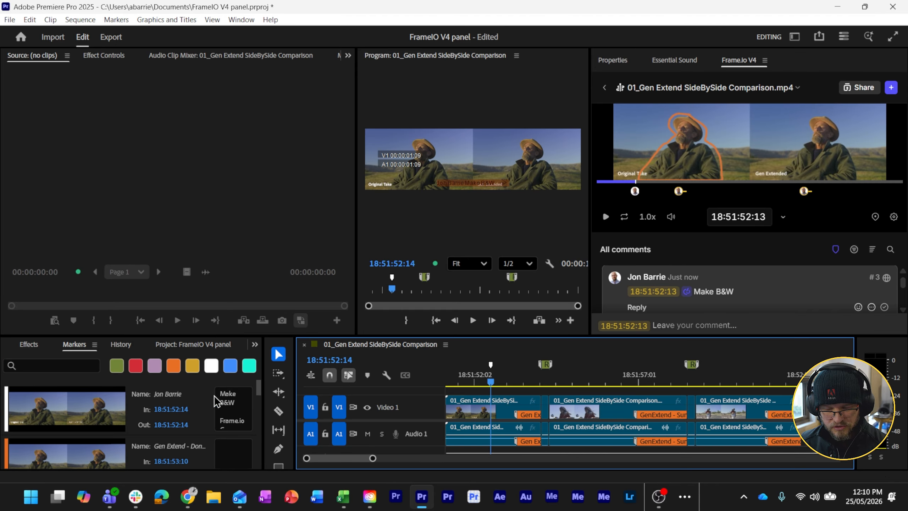
pyautogui.click(258, 386)
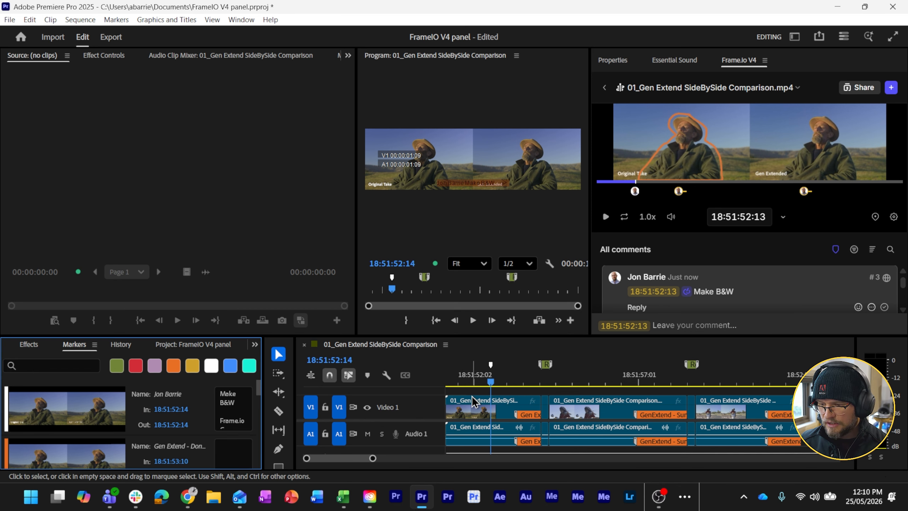
pyautogui.click(498, 397)
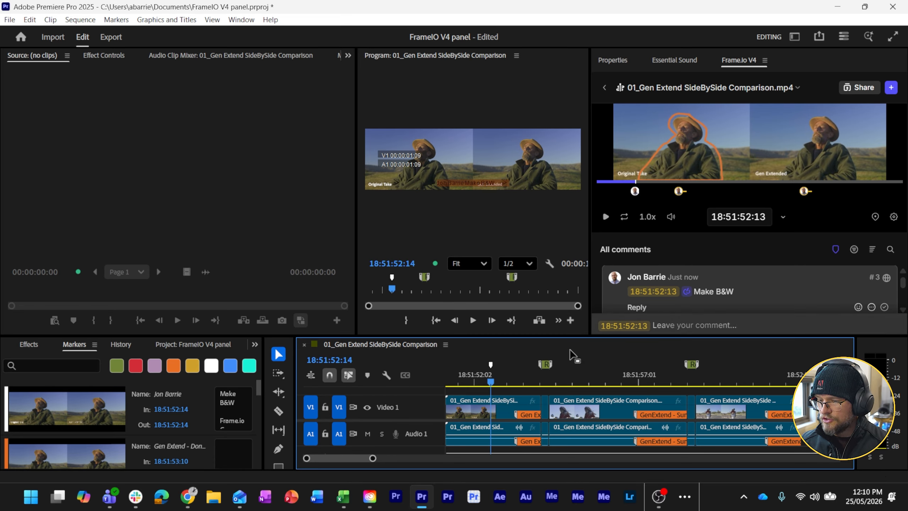
# - Search the effects for "black" and apply the Black & White video effect to the first clip in the sequence
pyautogui.click(504, 403)
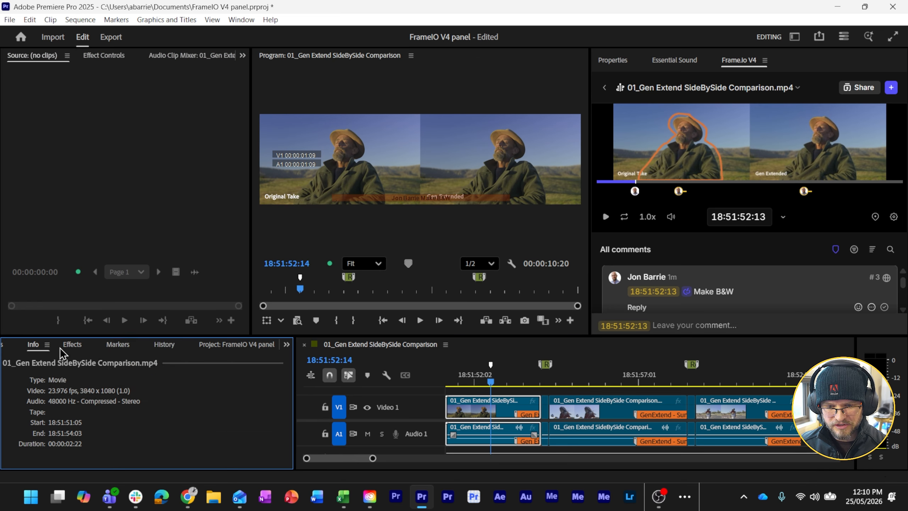
pyautogui.rightClick(60, 349)
pyautogui.click(209, 412)
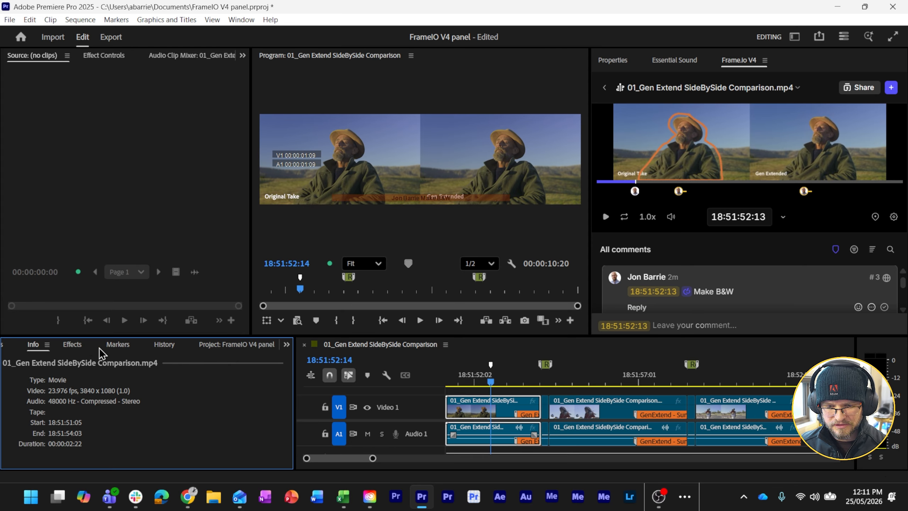
pyautogui.click(75, 344)
pyautogui.click(87, 362)
pyautogui.write('blac')
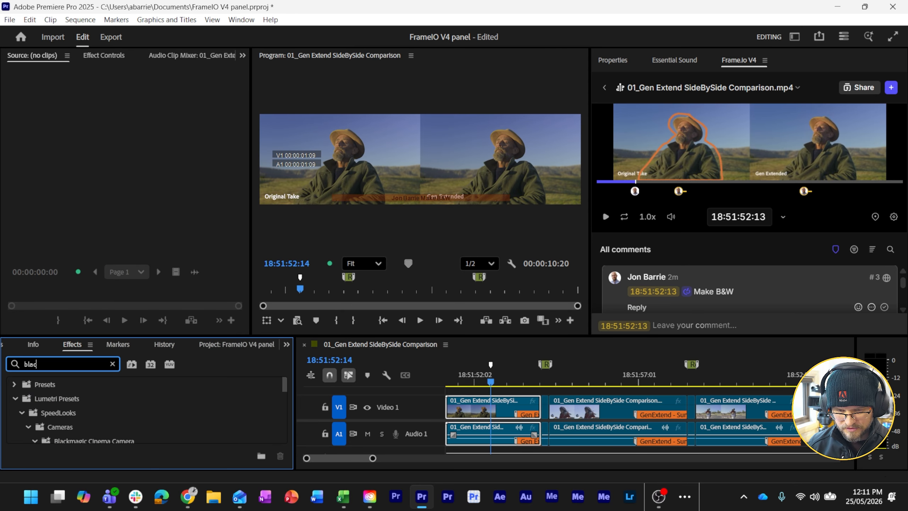
pyautogui.click(15, 398)
pyautogui.scroll(-1, 31, 419)
pyautogui.scroll(-1, 31, 423)
pyautogui.moveTo(67, 422); pyautogui.dragTo(498, 411)
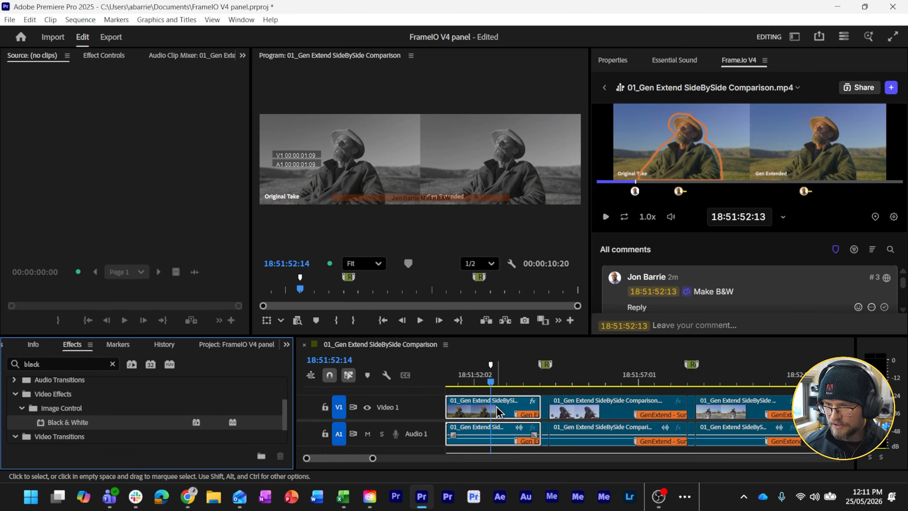
# - Export the entire sequence to Frame.io as v2 in the asset's version stack, with Upload Markers as Comments turned off
pyautogui.click(511, 391)
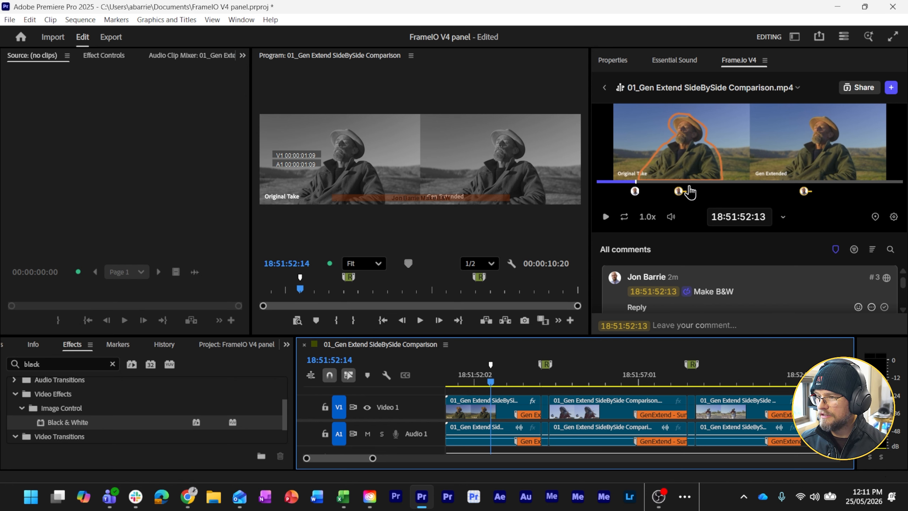
pyautogui.click(891, 88)
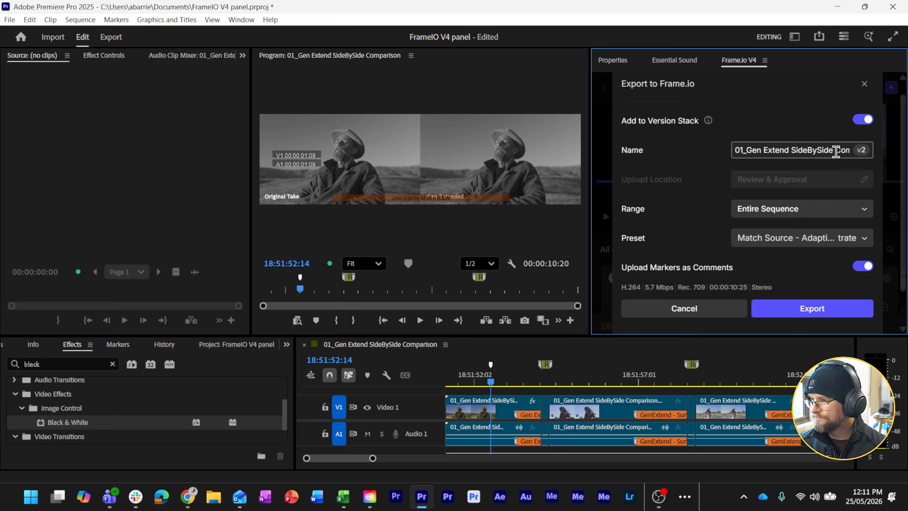
pyautogui.scroll(-1, 694, 245)
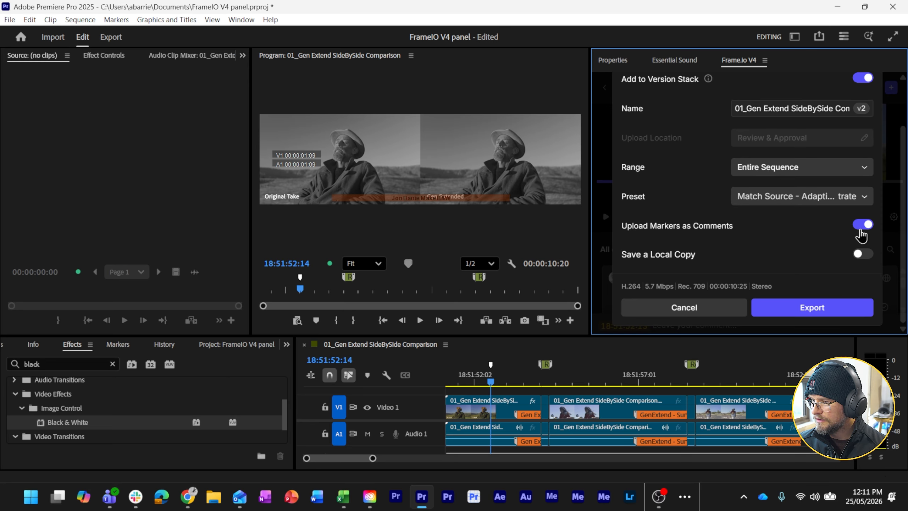
pyautogui.click(861, 225)
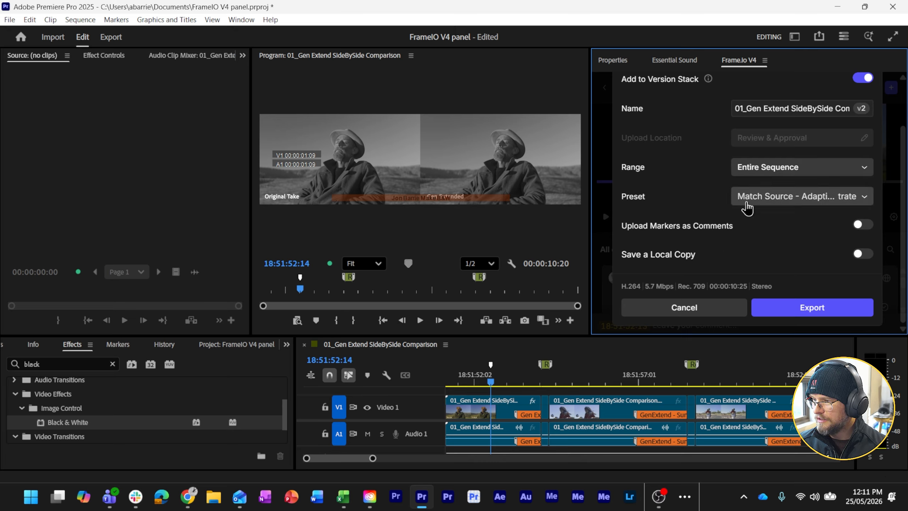
pyautogui.click(796, 306)
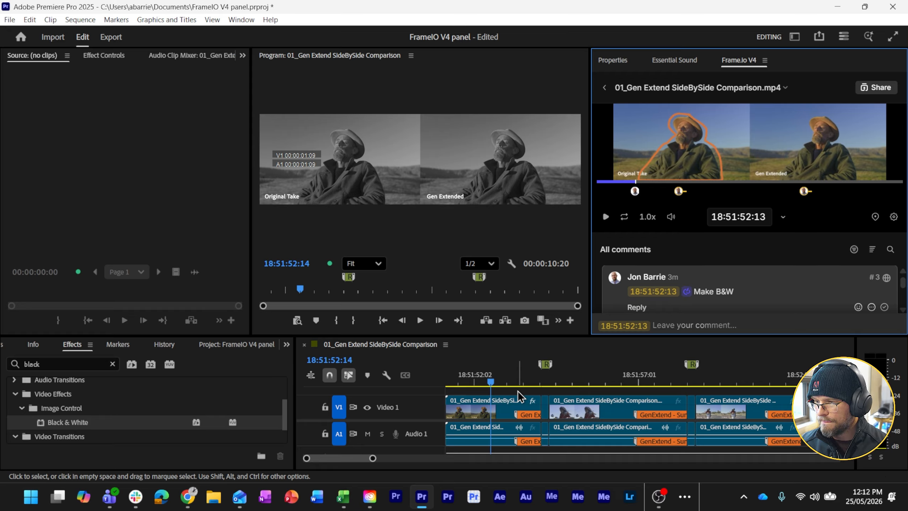
pyautogui.click(518, 390)
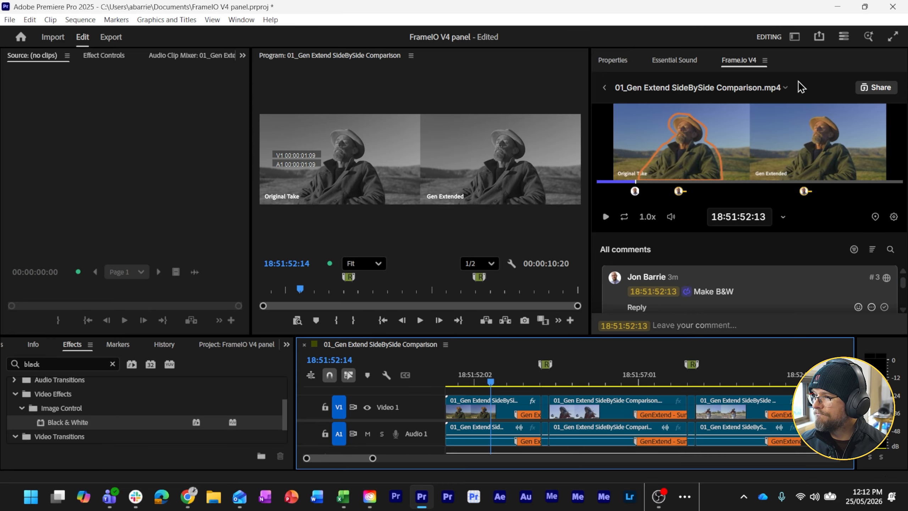
# - Check the actions available for the open asset and return to the list of uploaded sequence assets in Frame.io V4
pyautogui.click(780, 89)
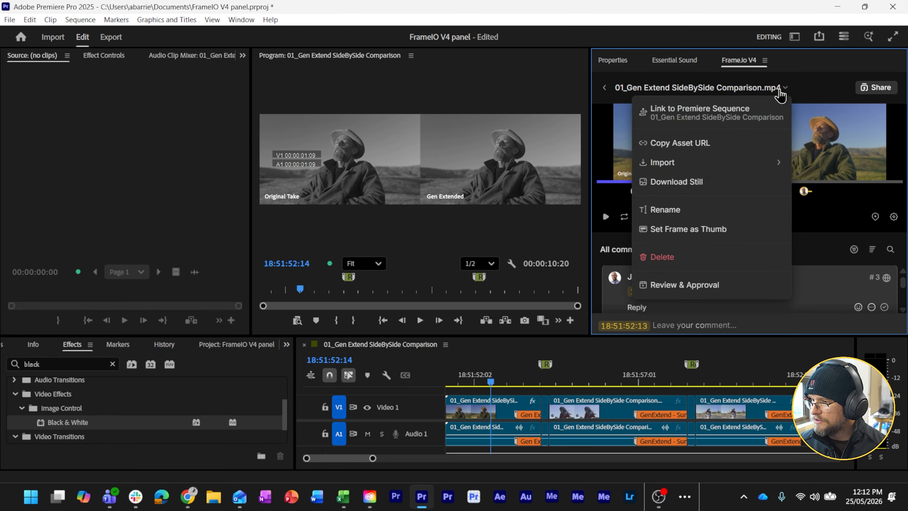
pyautogui.click(816, 89)
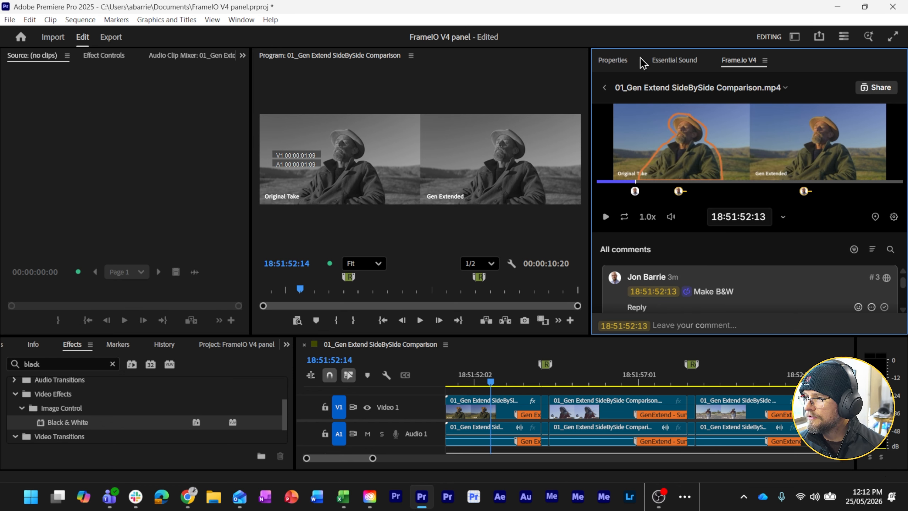
pyautogui.click(604, 88)
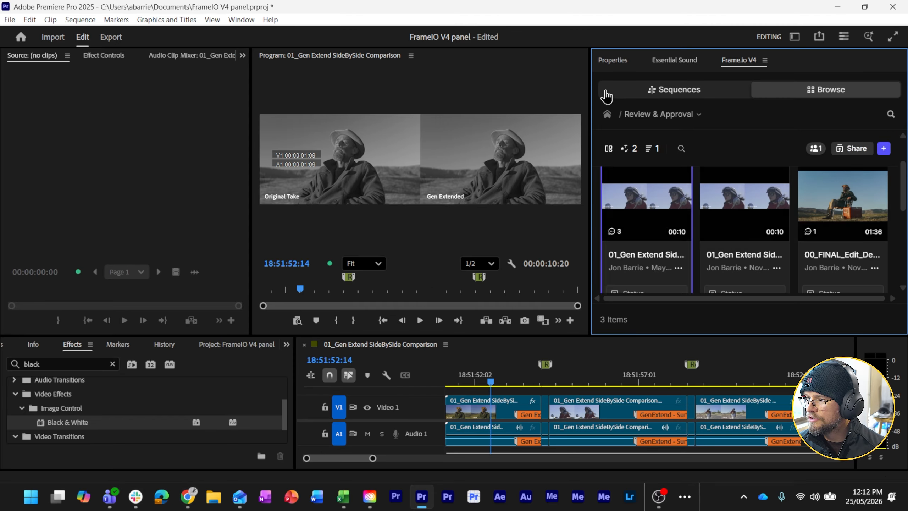
pyautogui.click(722, 91)
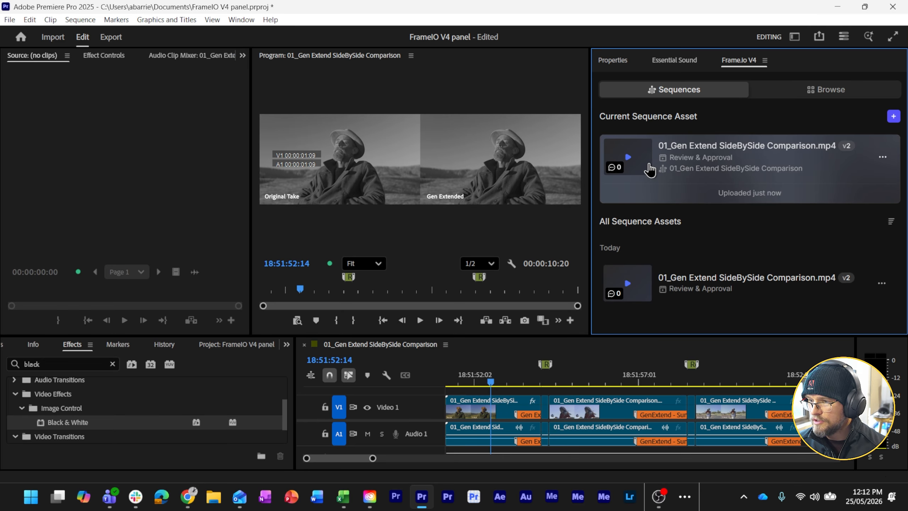
# - Switch to Frame.io in the browser, reload the asset to show v2 and inspect the first shot at 18:51:52:01
pyautogui.hotkey('alt', 'Tab')
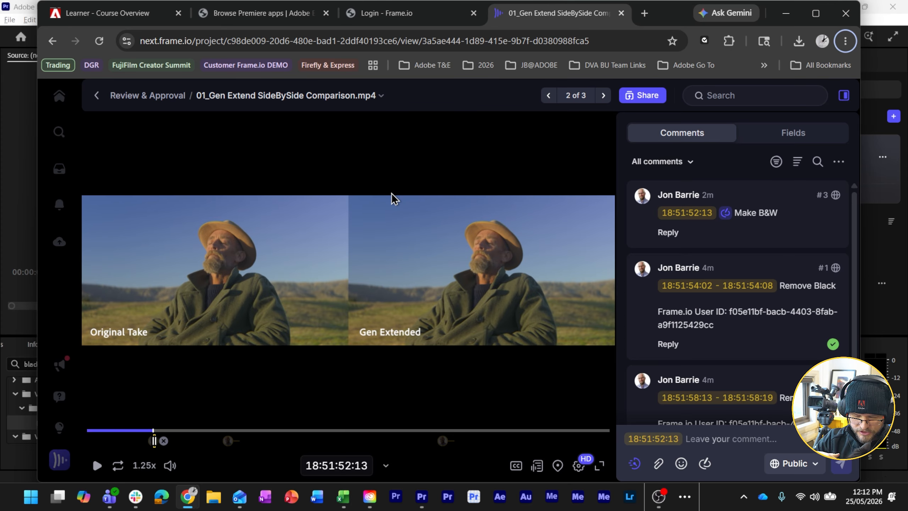
pyautogui.press('F5')
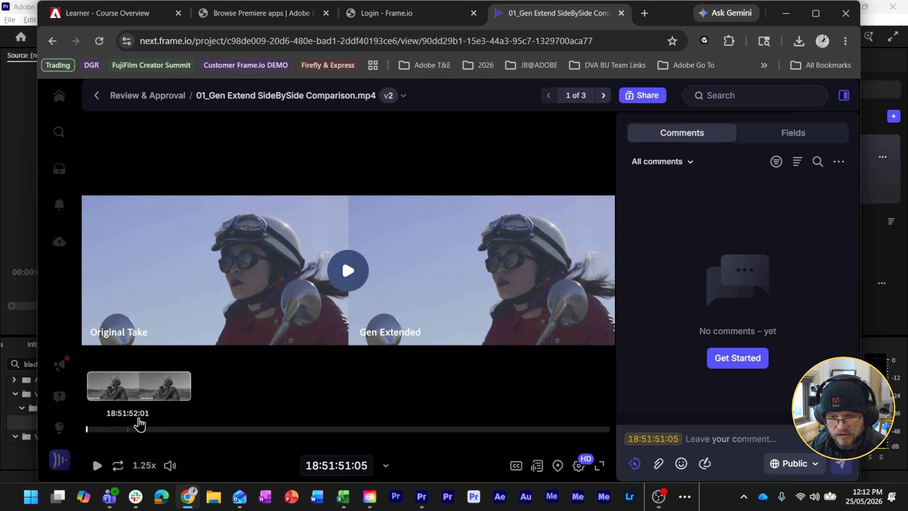
pyautogui.click(129, 430)
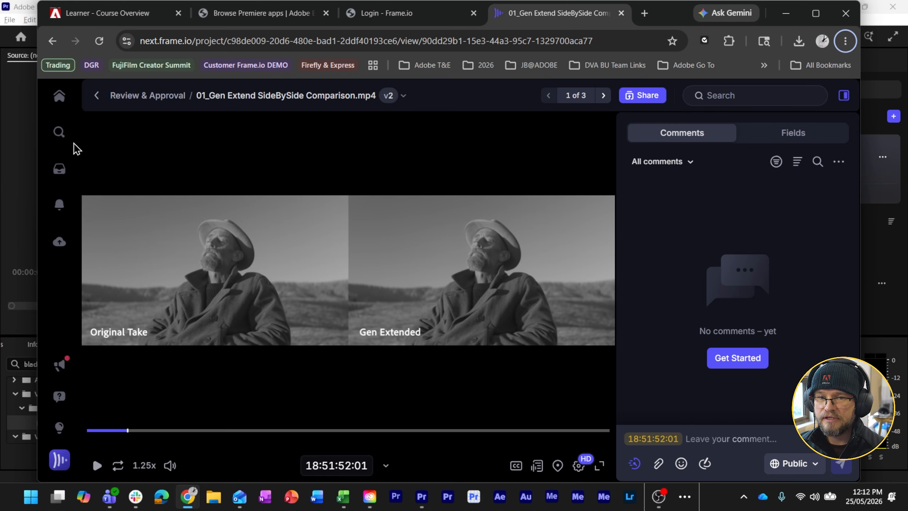
# - Switch back to Premiere Pro and look up the Frame.io V4 and Frame.io (Legacy) panels among the available windows
pyautogui.click(24, 136)
pyautogui.click(238, 24)
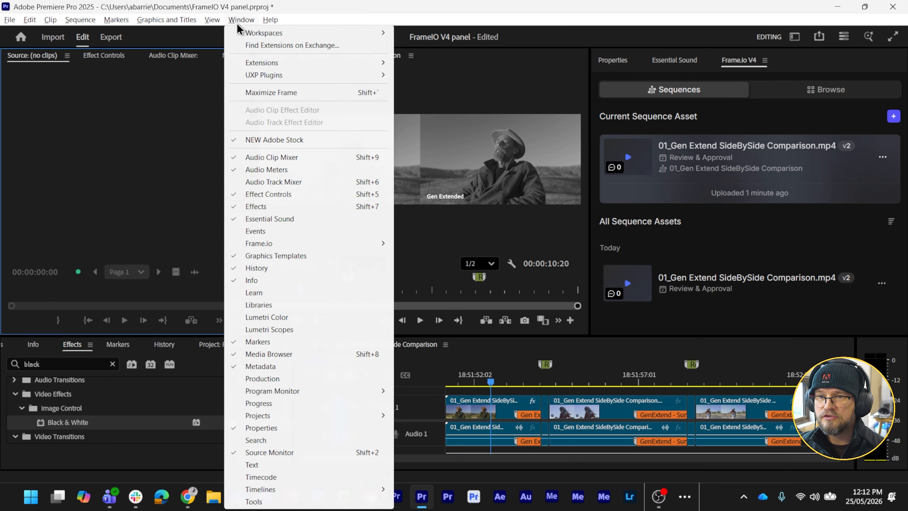
pyautogui.moveTo(329, 247)
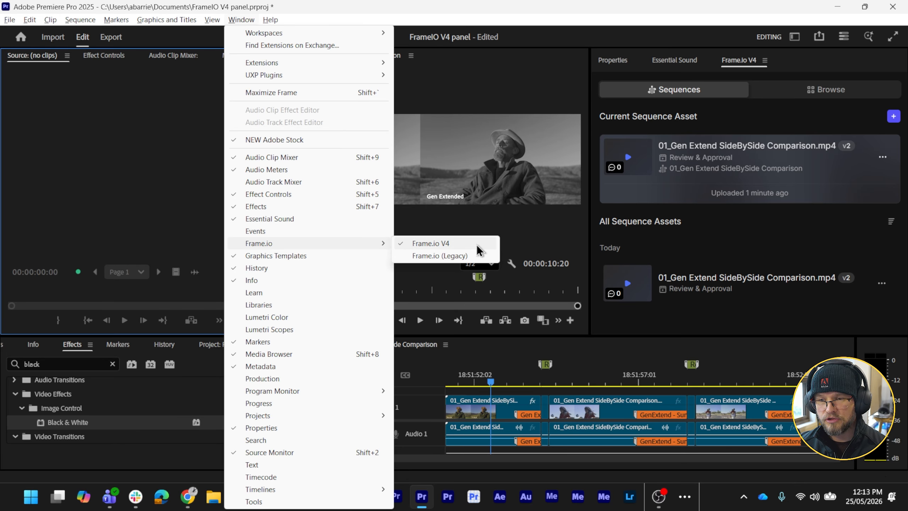
pyautogui.moveTo(315, 80)
pyautogui.moveTo(324, 62)
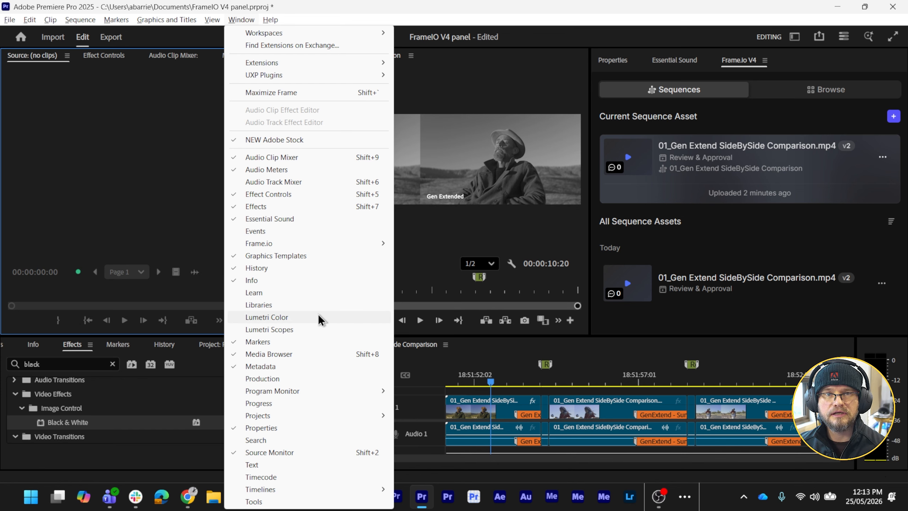
pyautogui.click(428, 199)
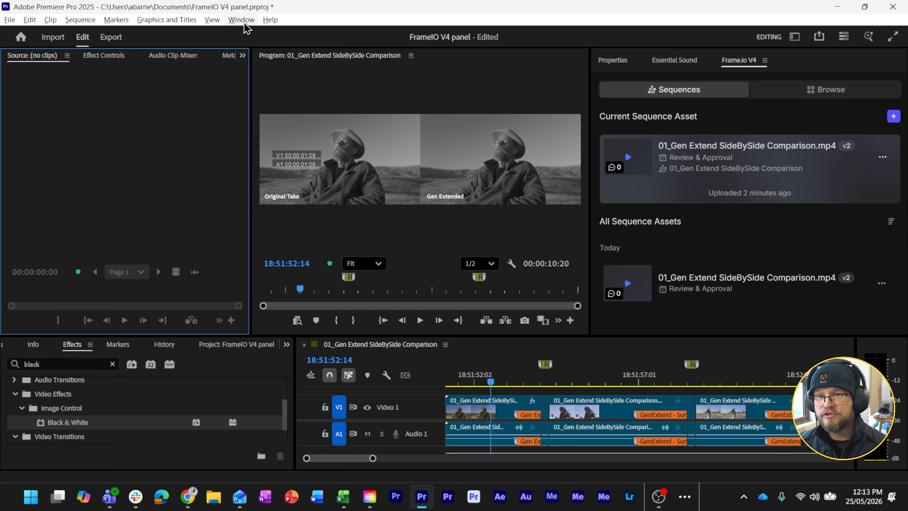
# - View the Premiere Pro version information and close it again
pyautogui.click(268, 21)
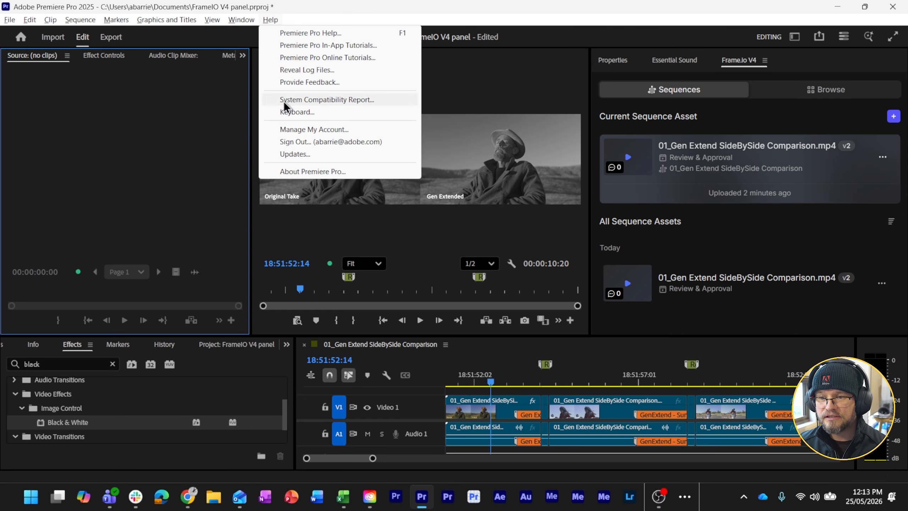
pyautogui.click(298, 172)
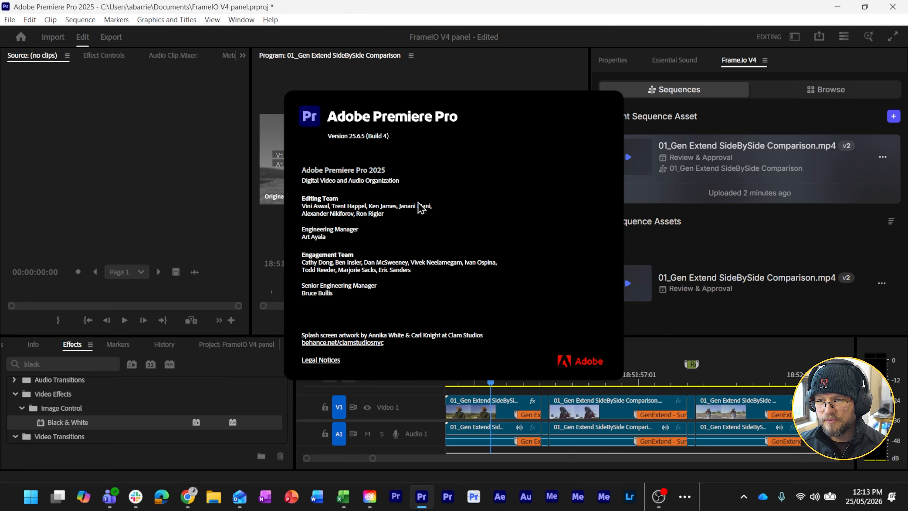
pyautogui.click(407, 141)
pyautogui.click(399, 217)
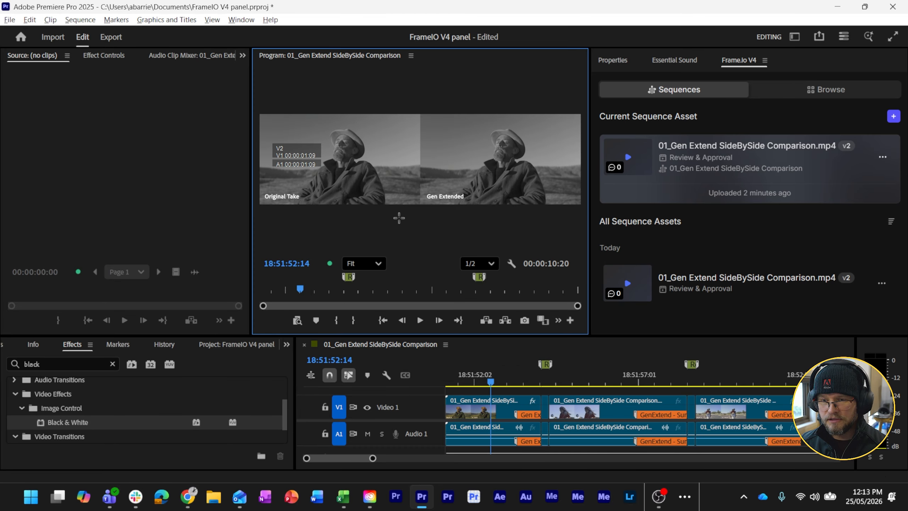